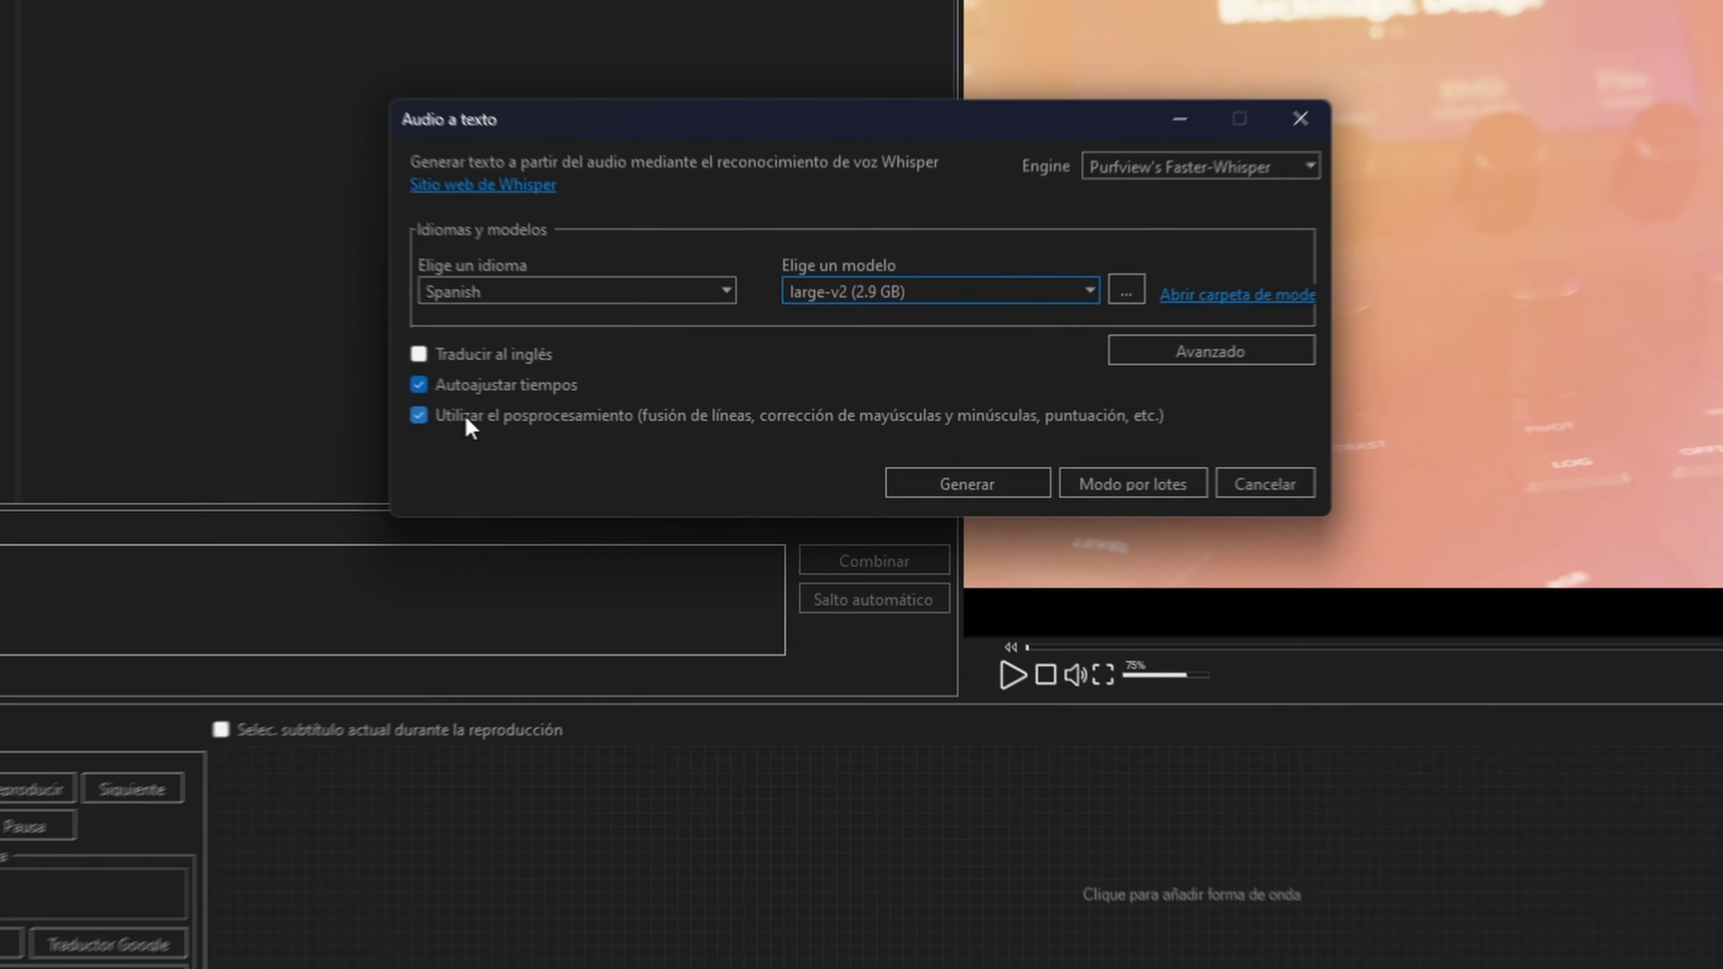
- Turn off post-processing for the Whisper transcription and generate the Spanish subtitles with the large-v2 model
left_click(599, 442)
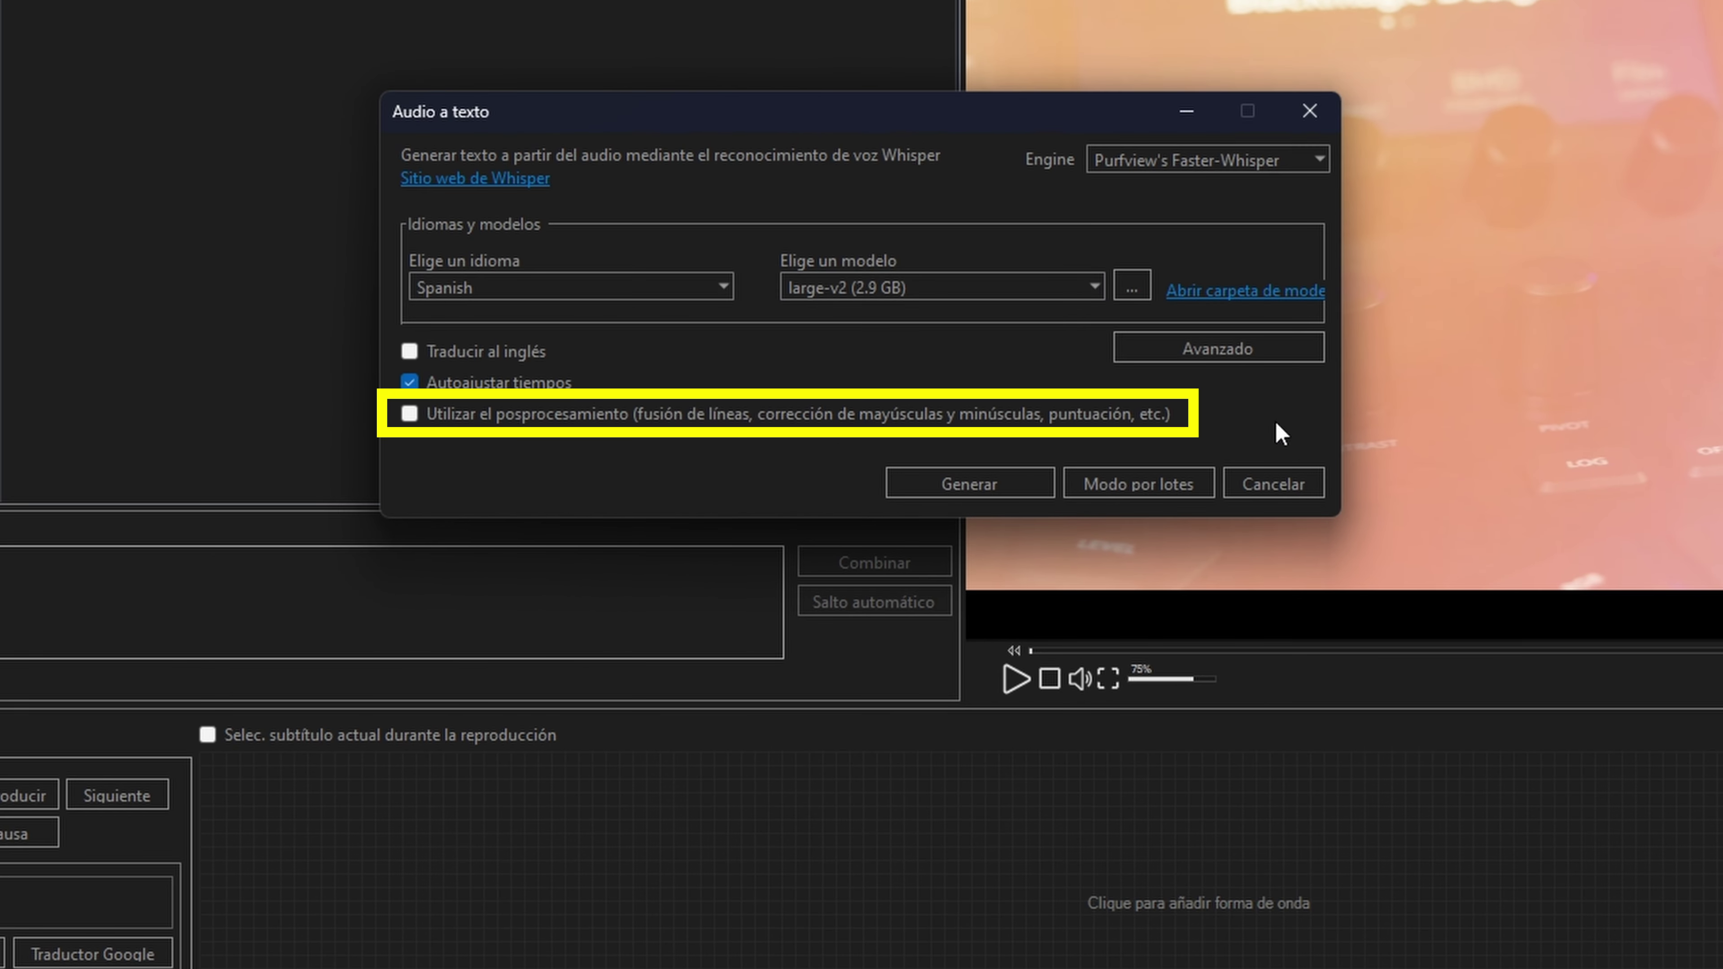
left_click(1011, 490)
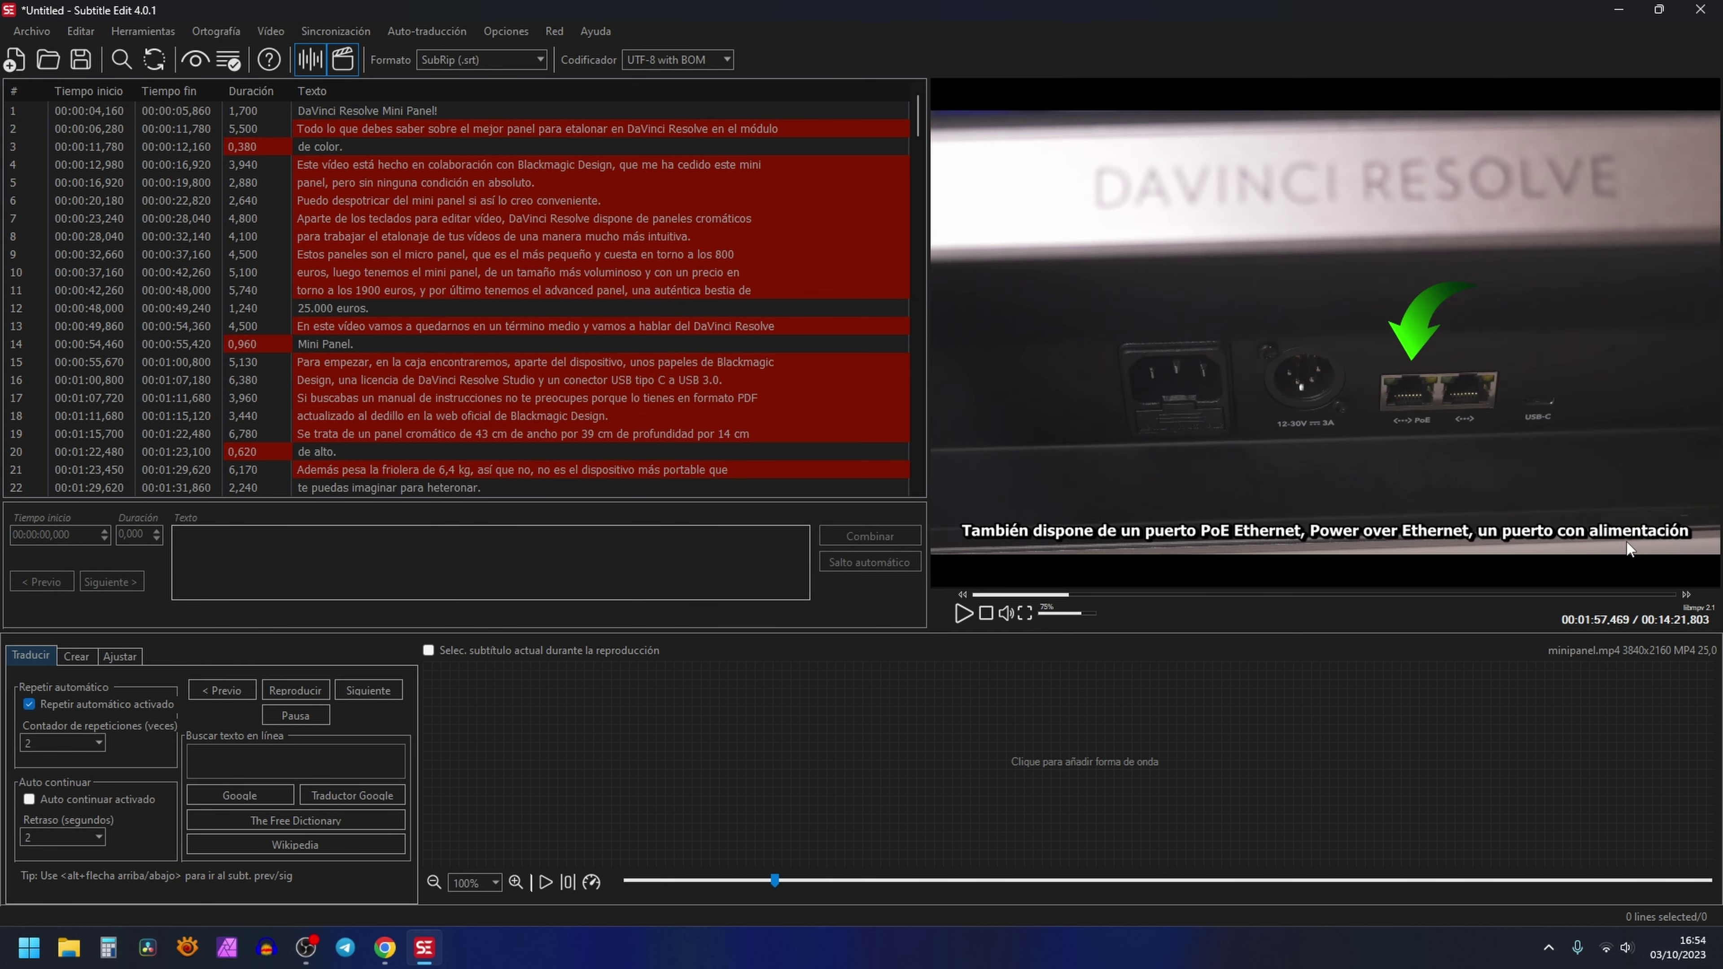
- Apply all the suggested common-error corrections to the subtitles and save them as minipanel.srt in SubRip format
key("ctrl+shift+f")
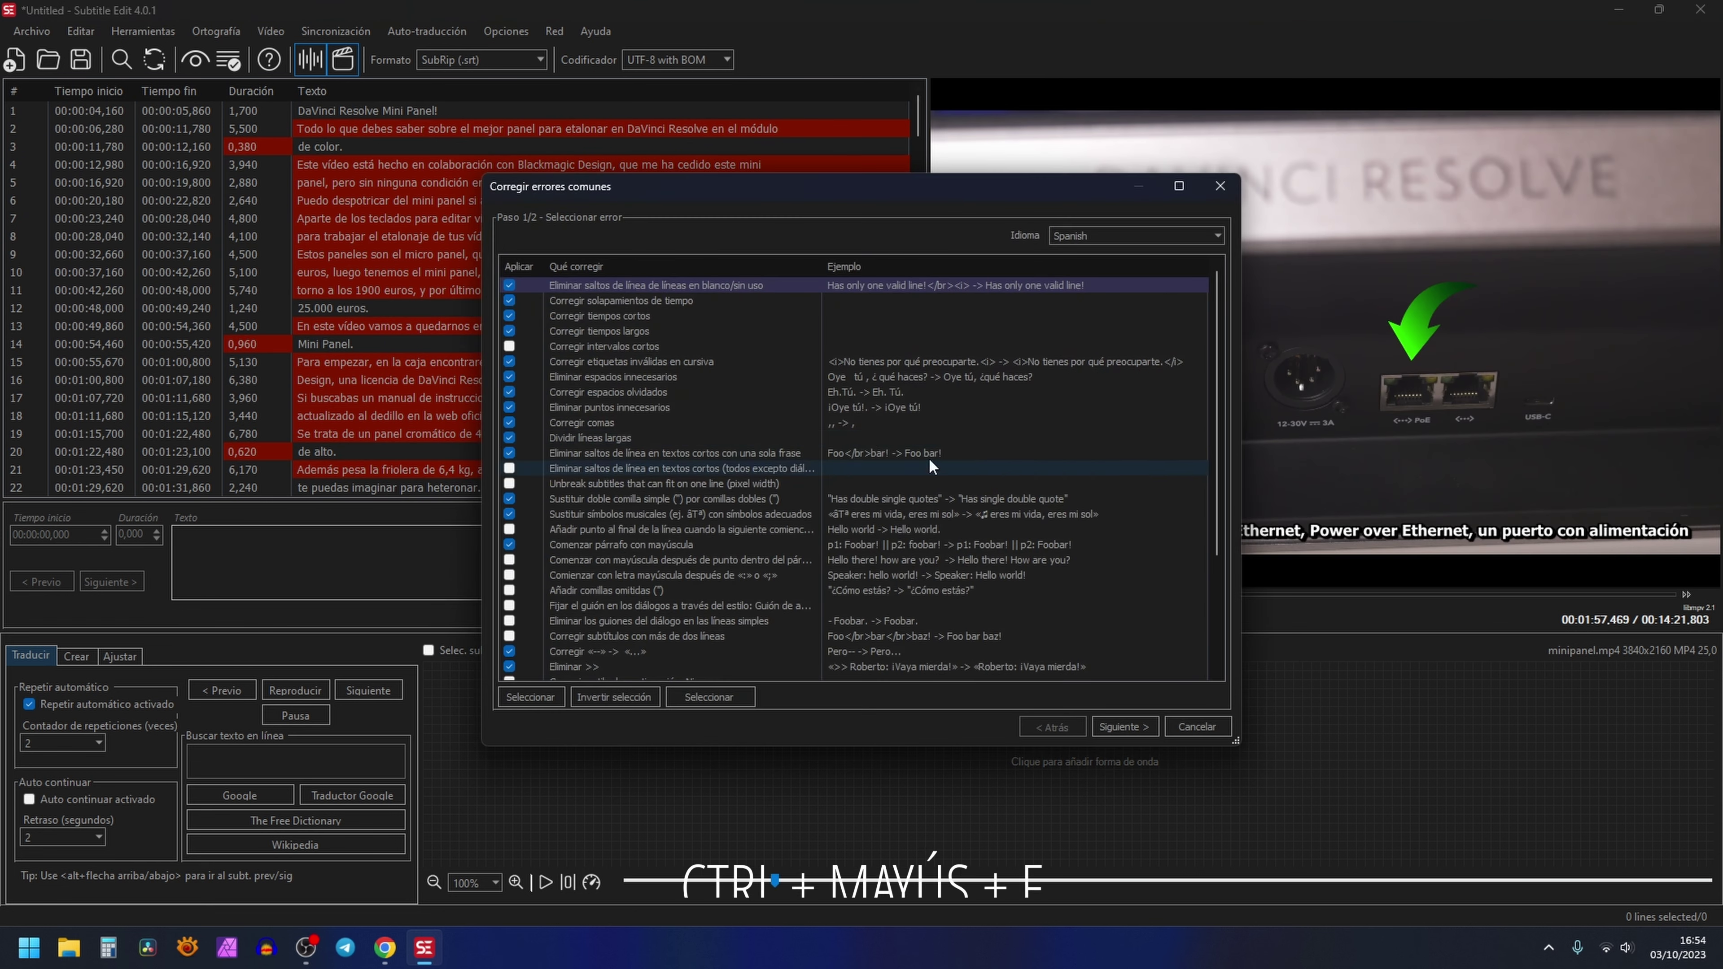
left_click(1124, 721)
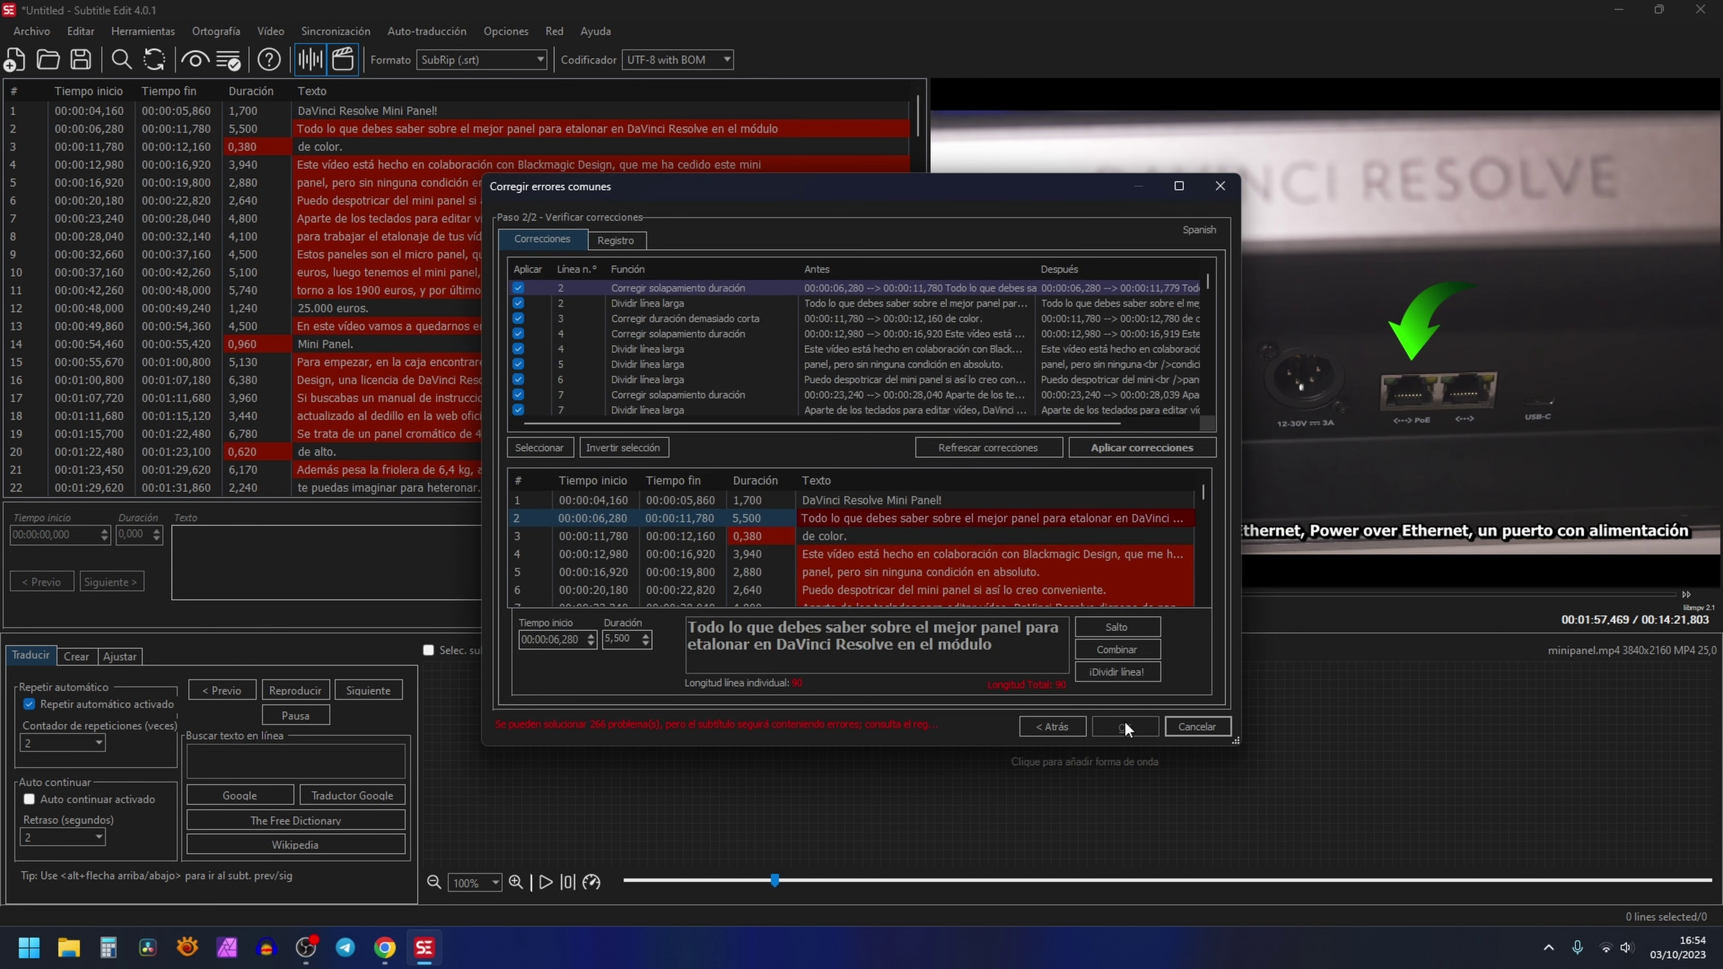
left_click(1142, 447)
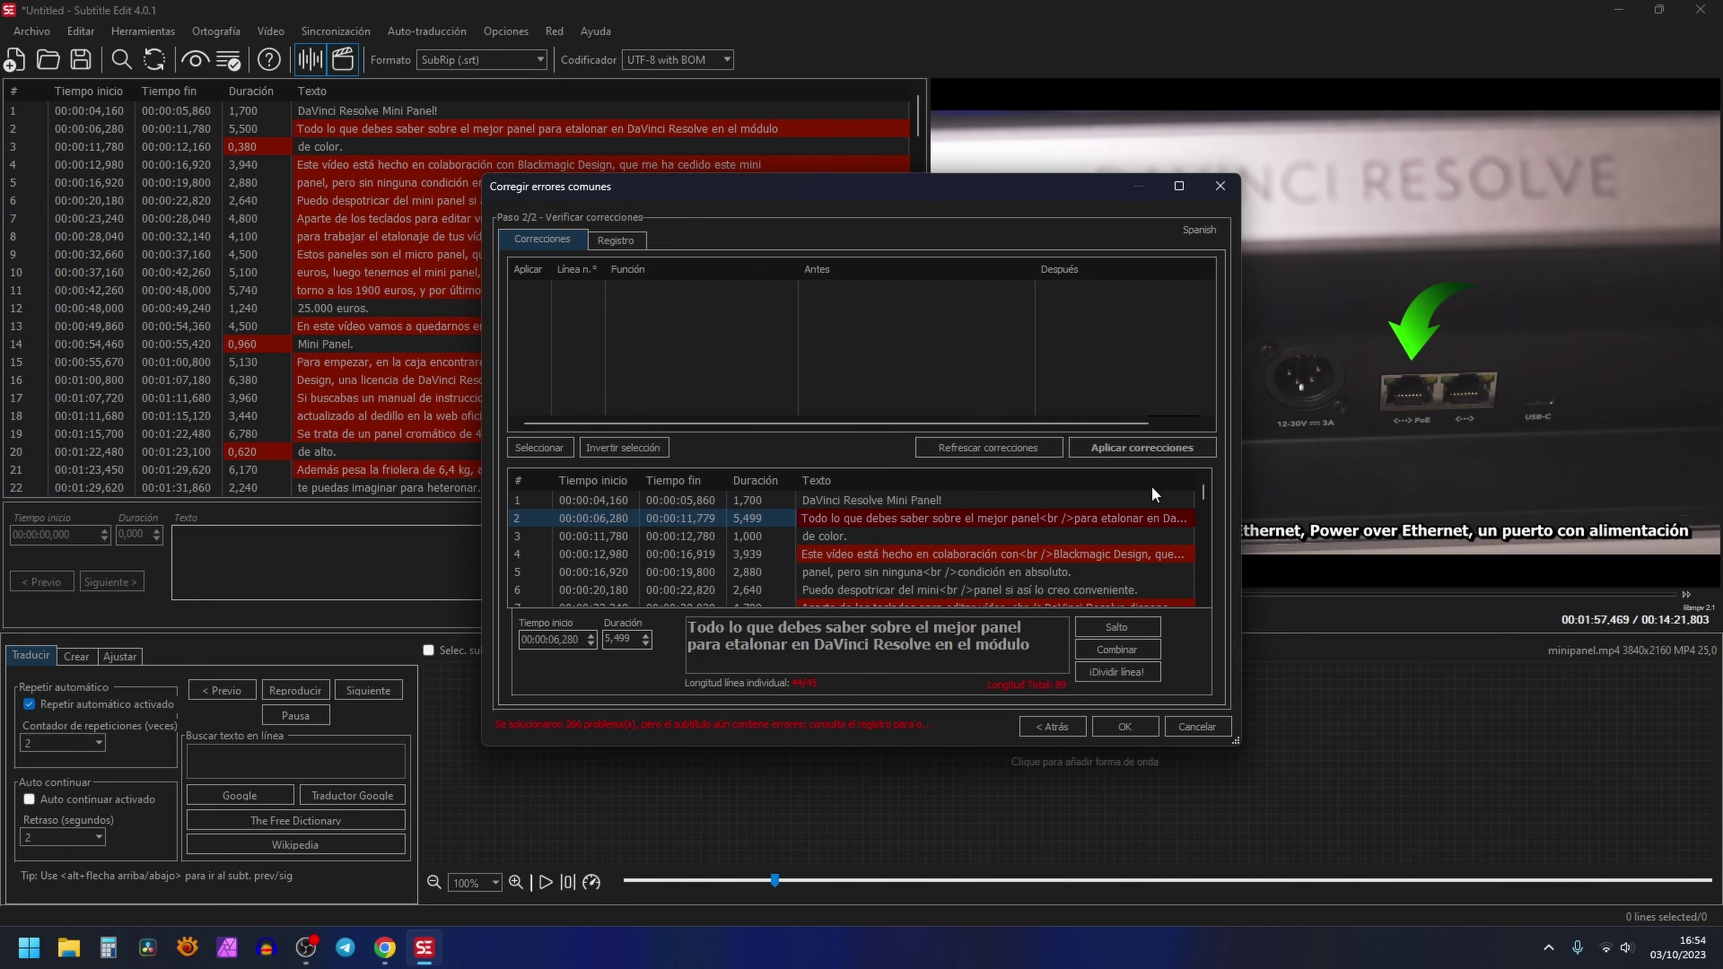
left_click(1126, 725)
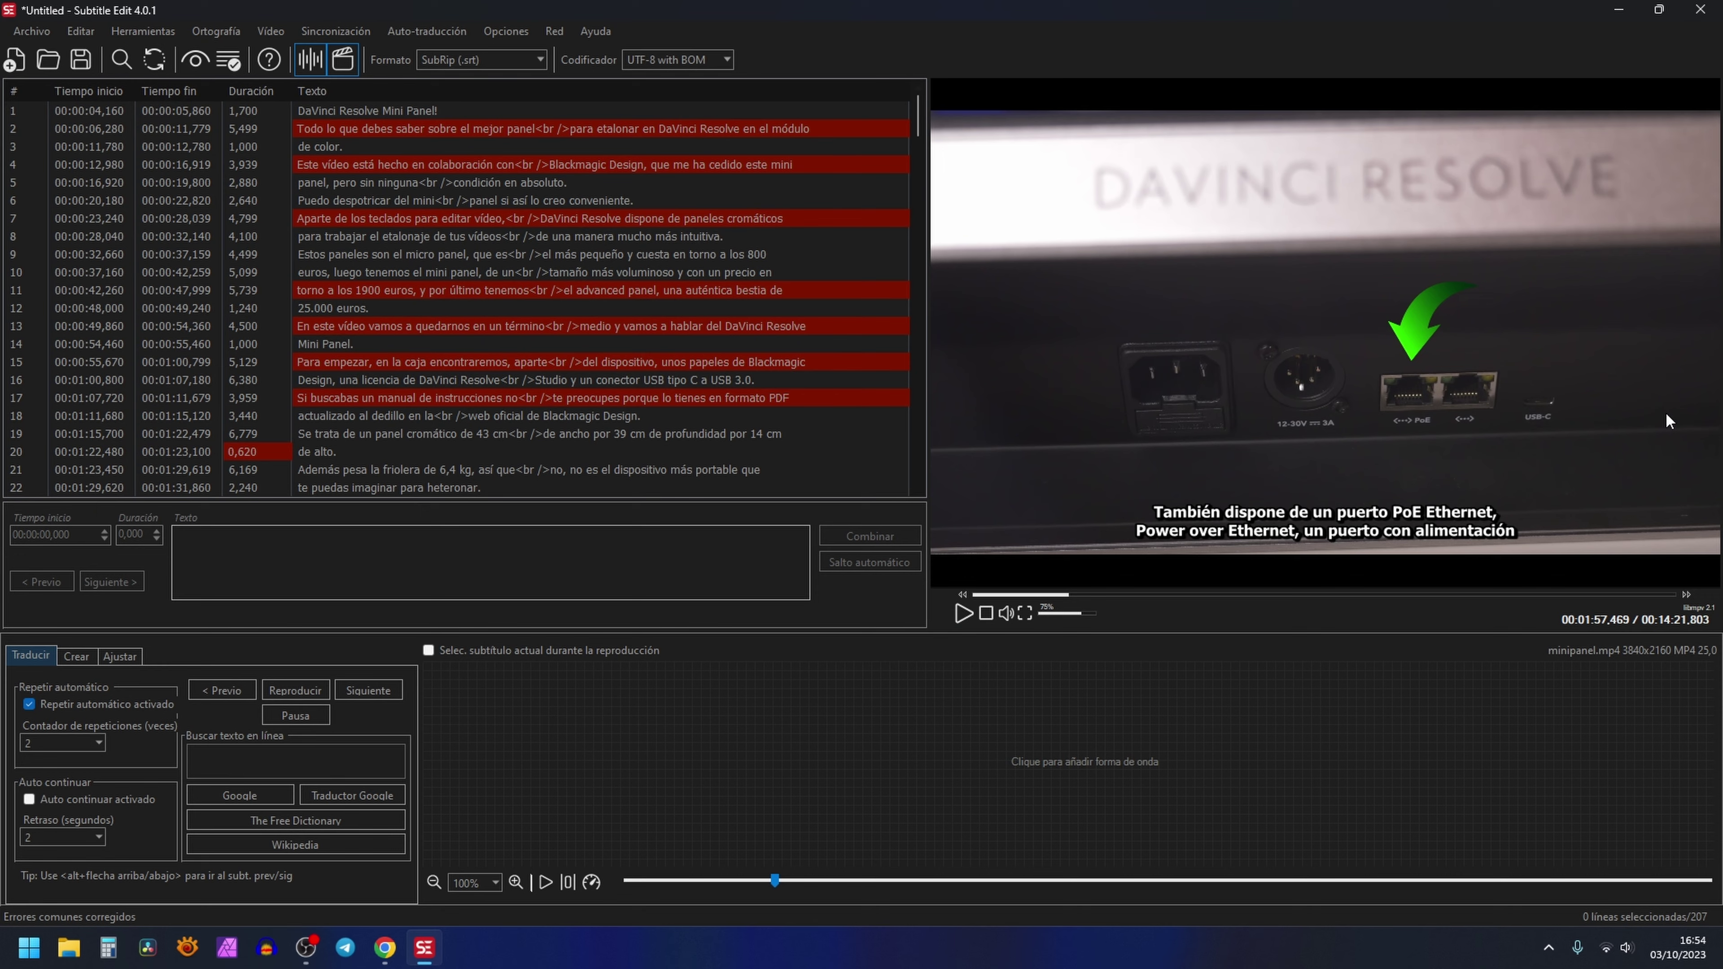
key("ctrl+s")
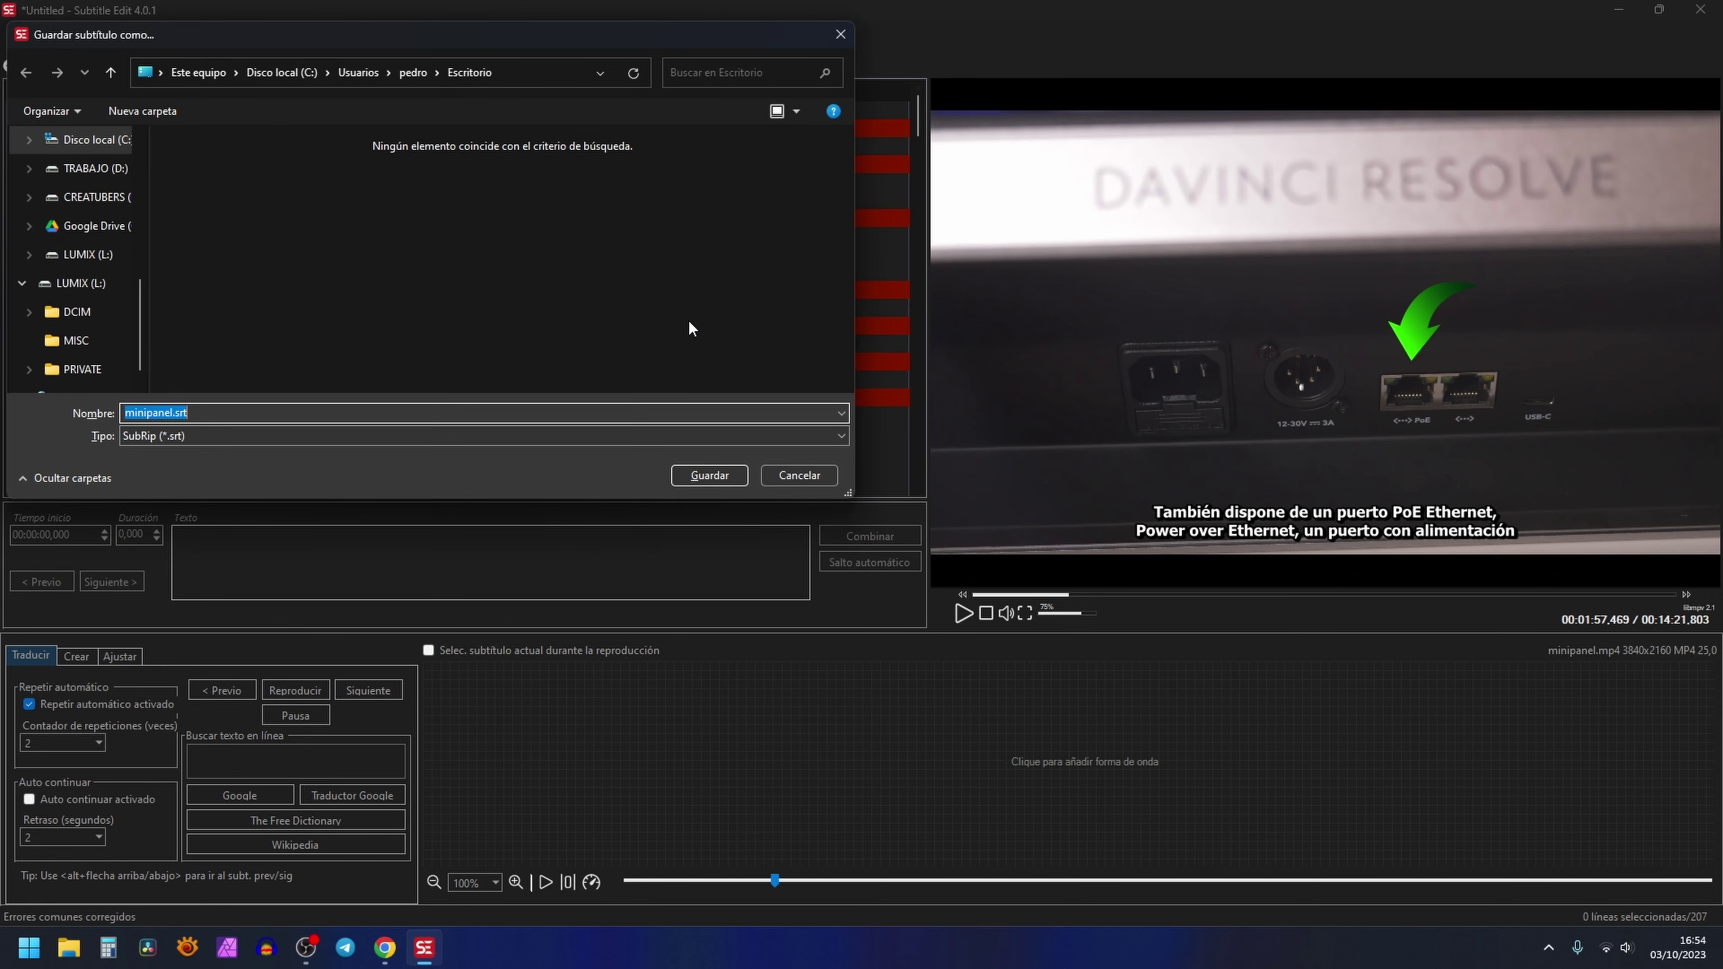
left_click(720, 477)
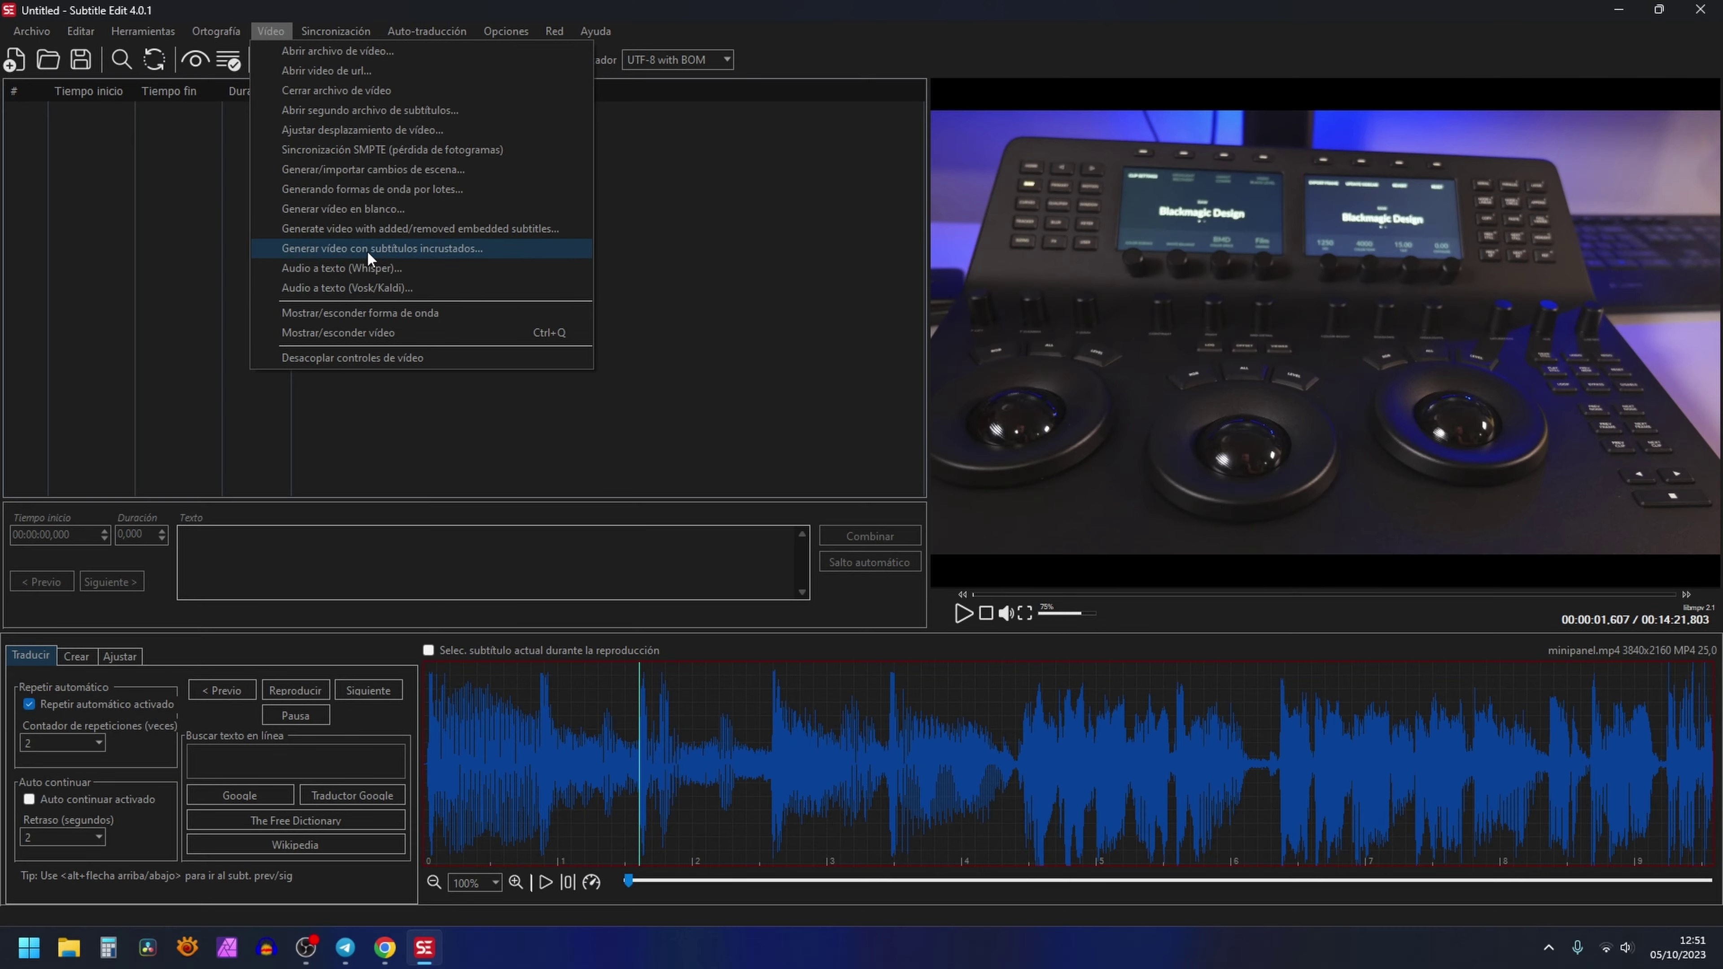
- Start a new Whisper audio-to-text transcription, set the engine to Const-me and download its GPU version
left_click(369, 265)
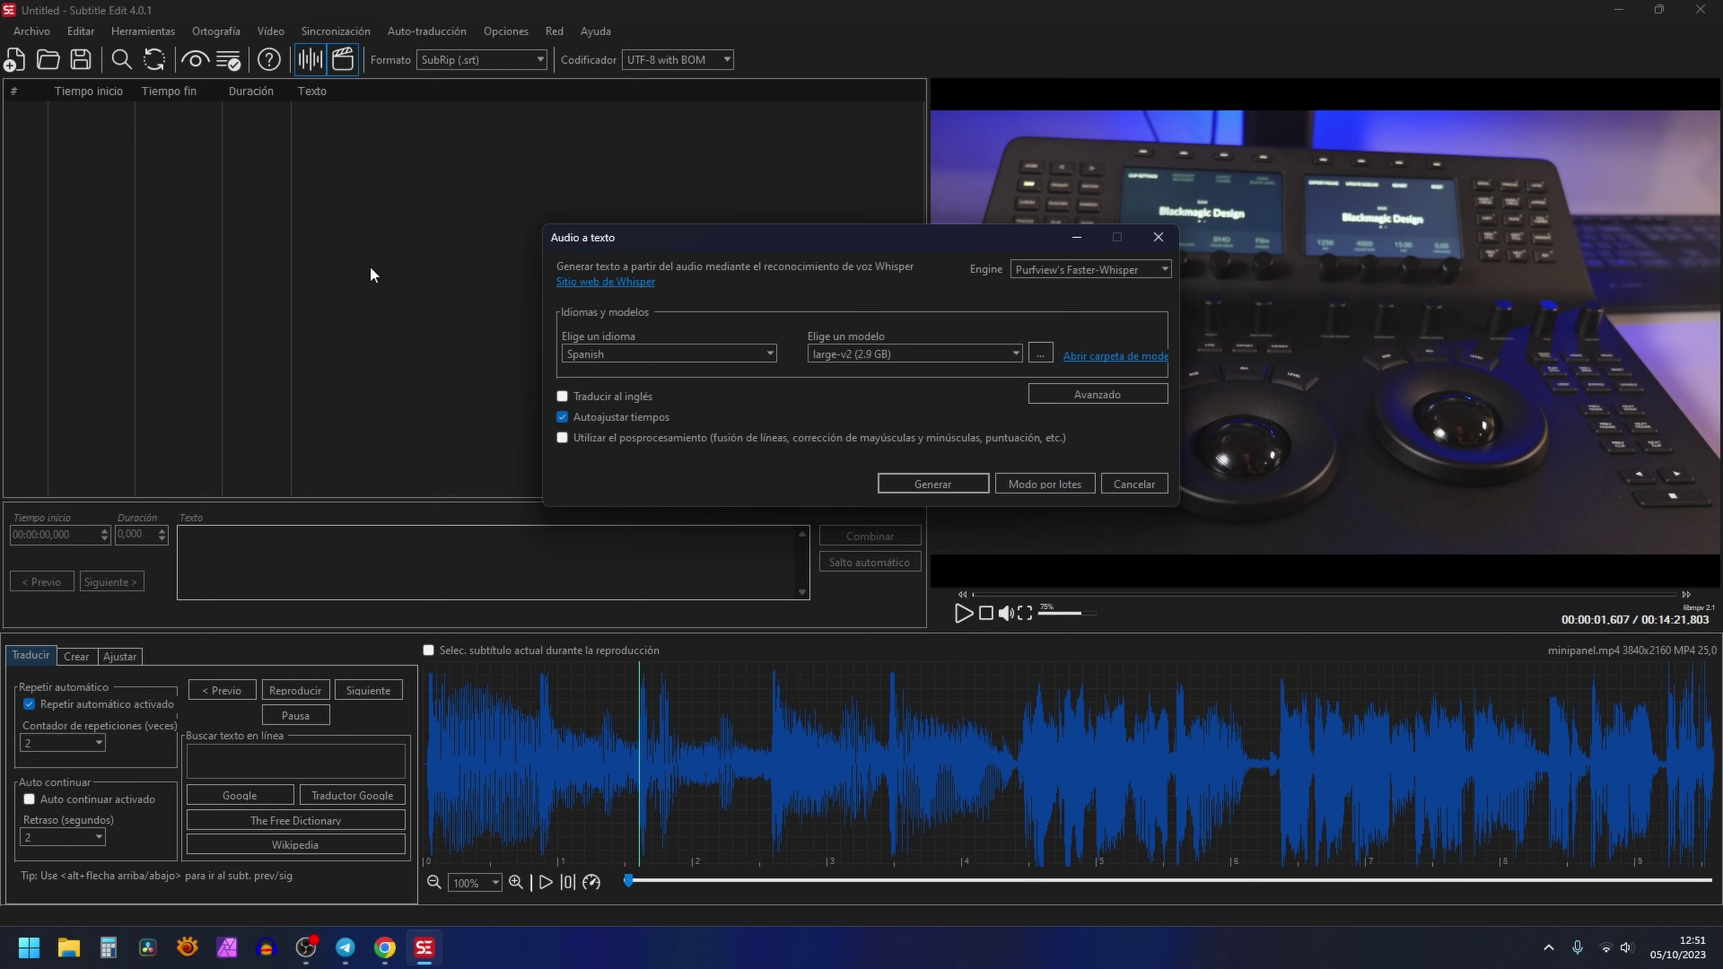
left_click(1141, 270)
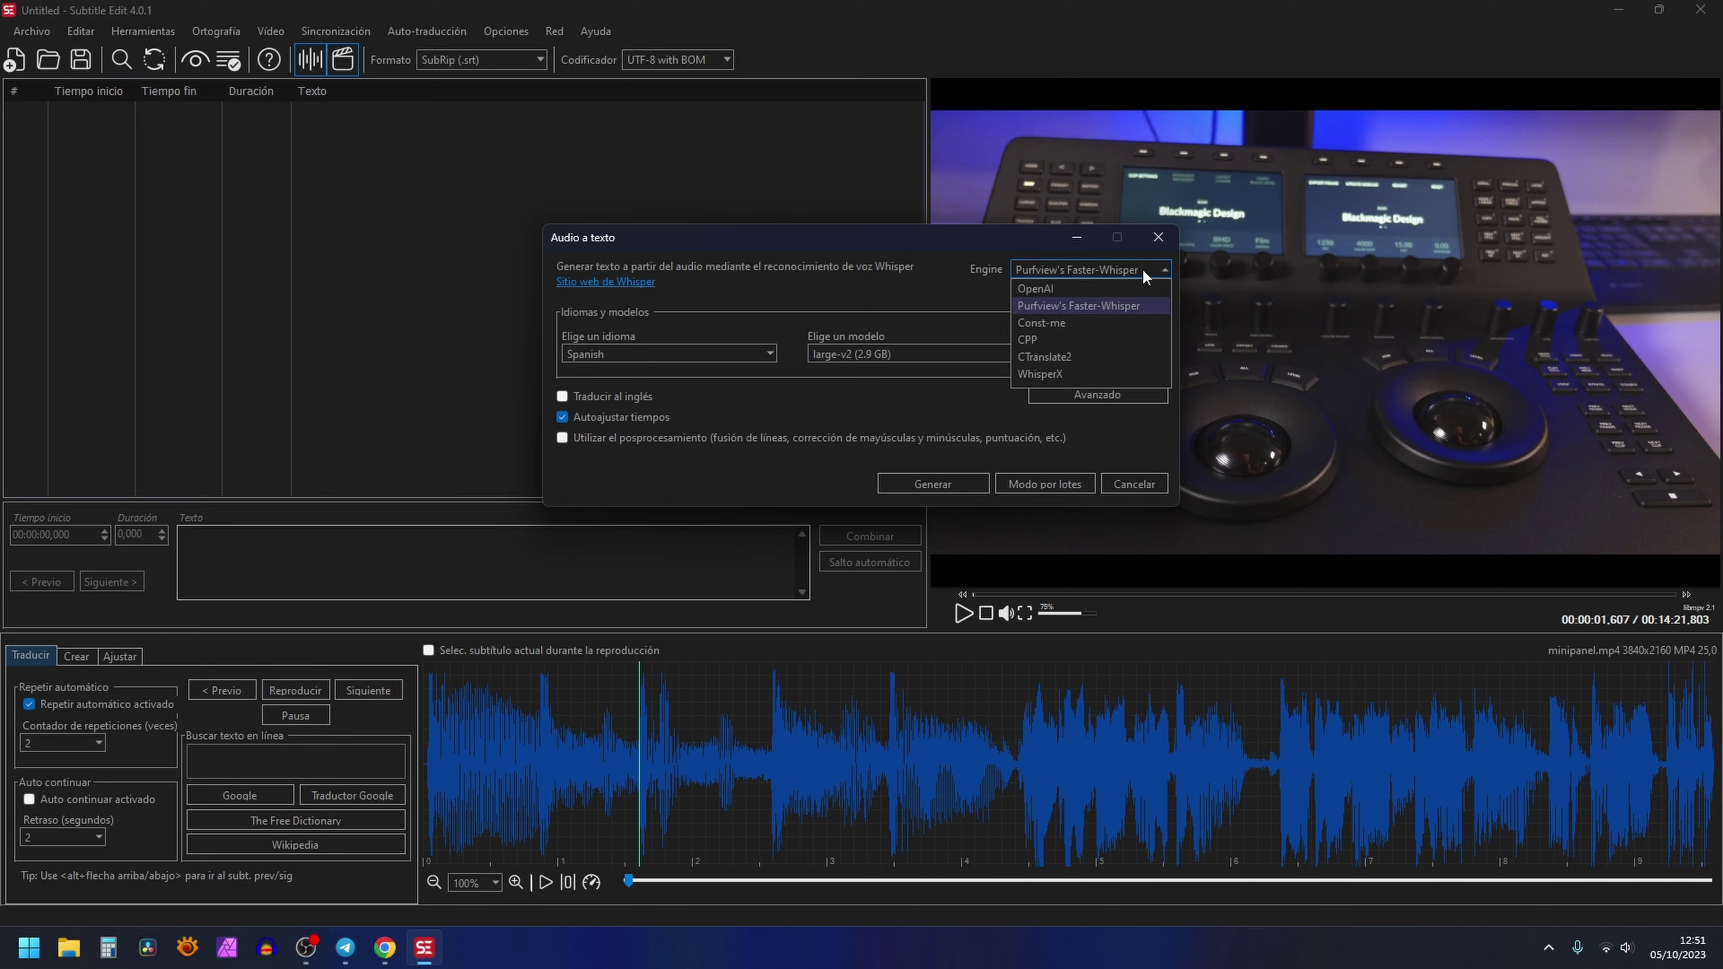
left_click(1102, 323)
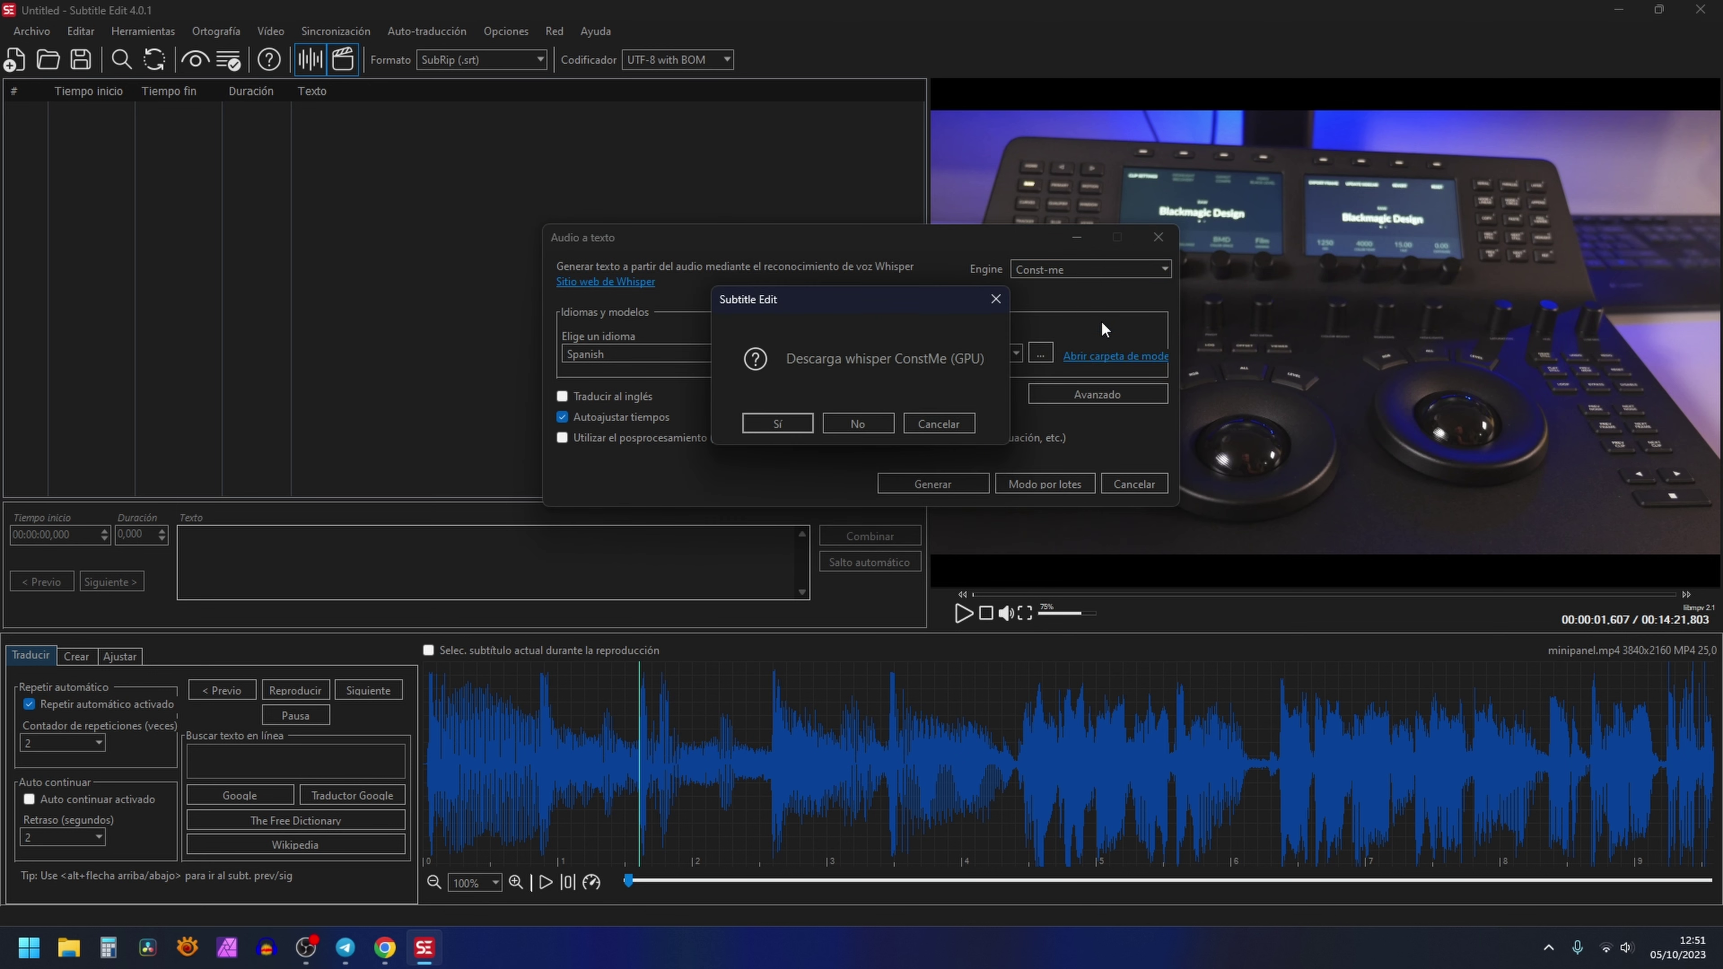
left_click(787, 422)
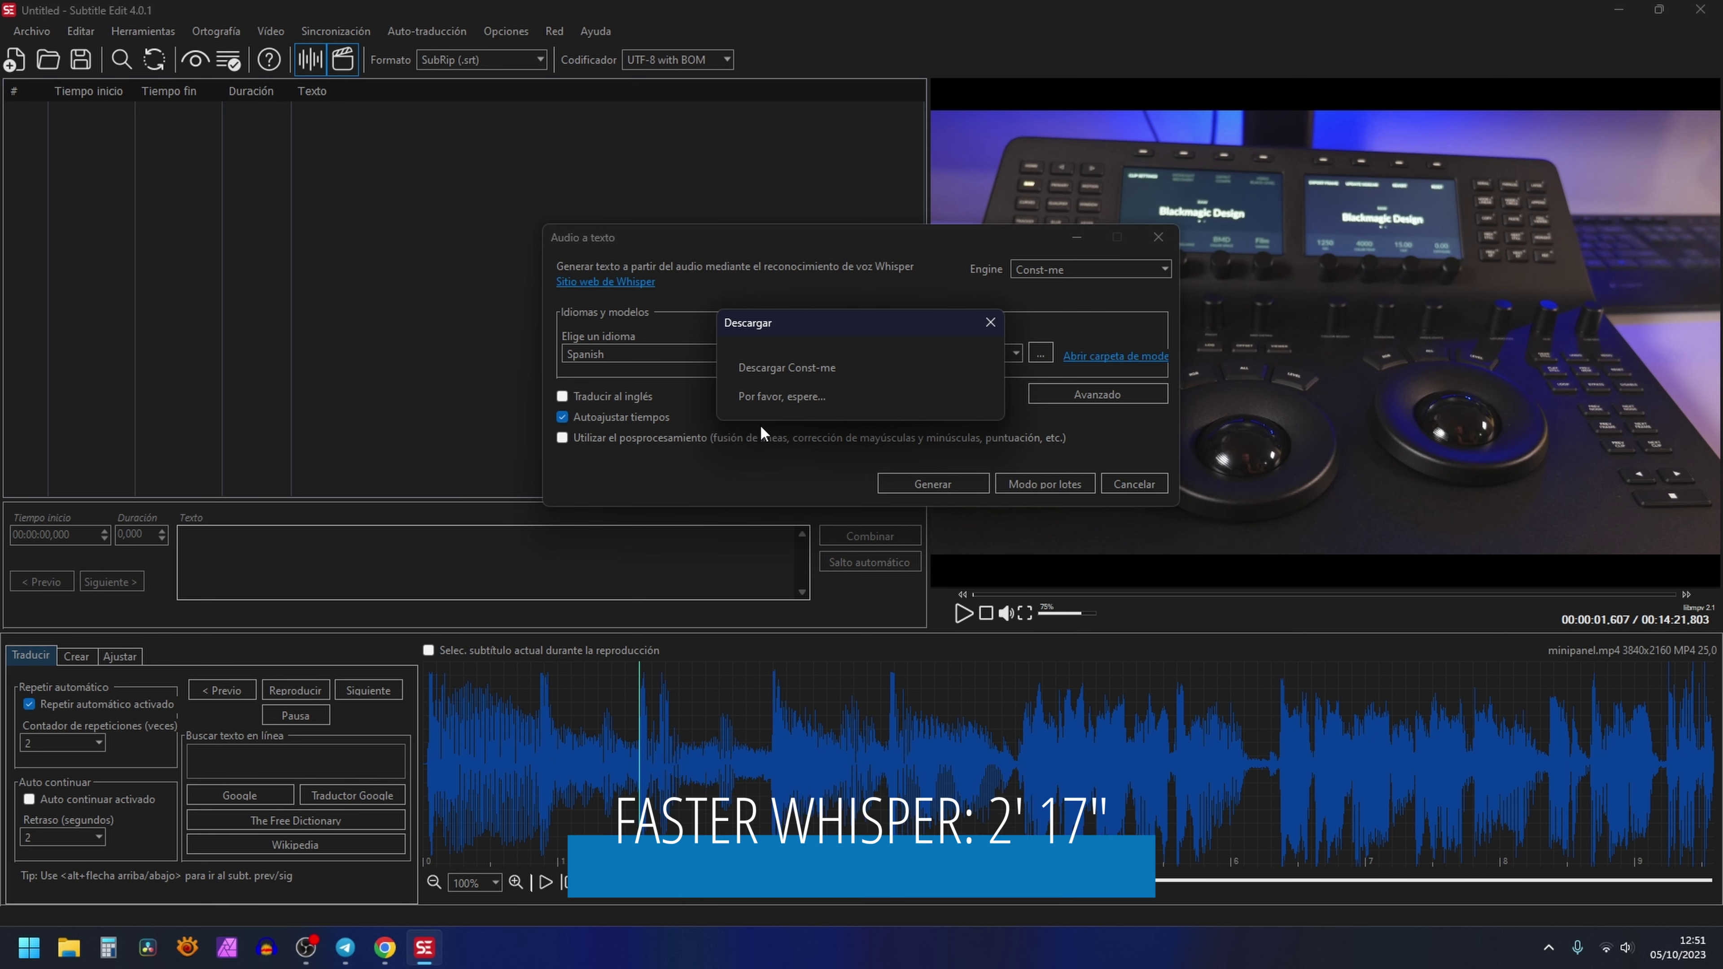
- Download the large (2.88 GB) Whisper model for Const-me and generate the Spanish subtitles
left_click(1040, 353)
left_click(888, 355)
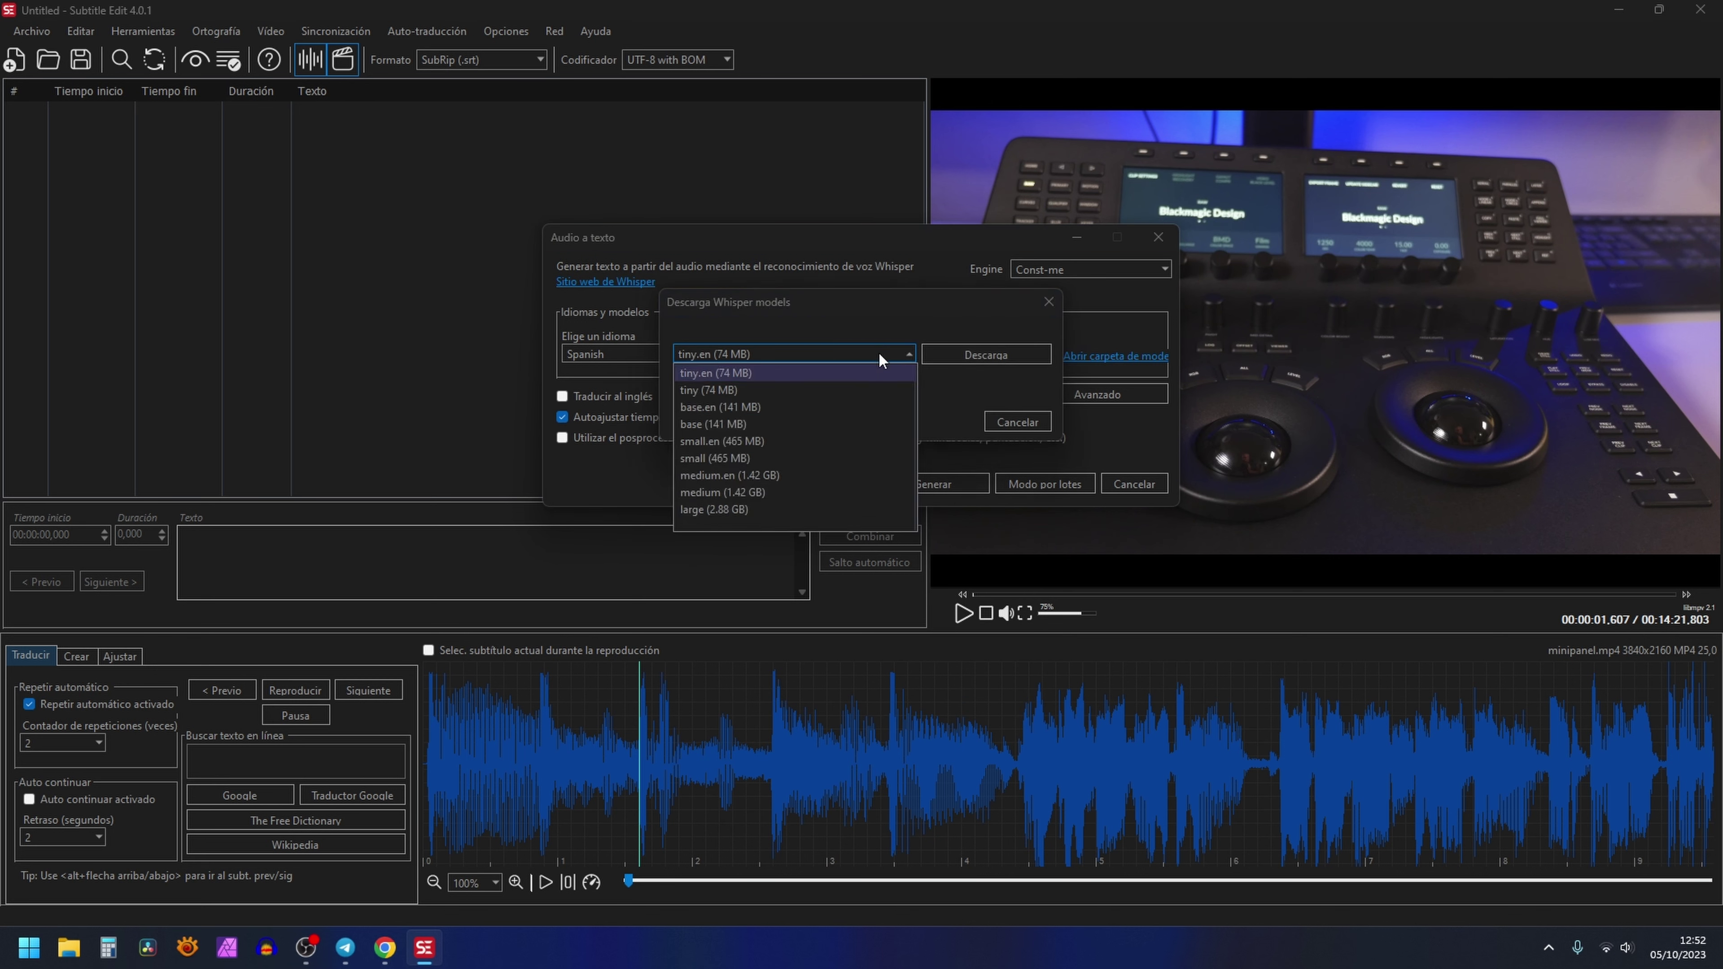
left_click(817, 512)
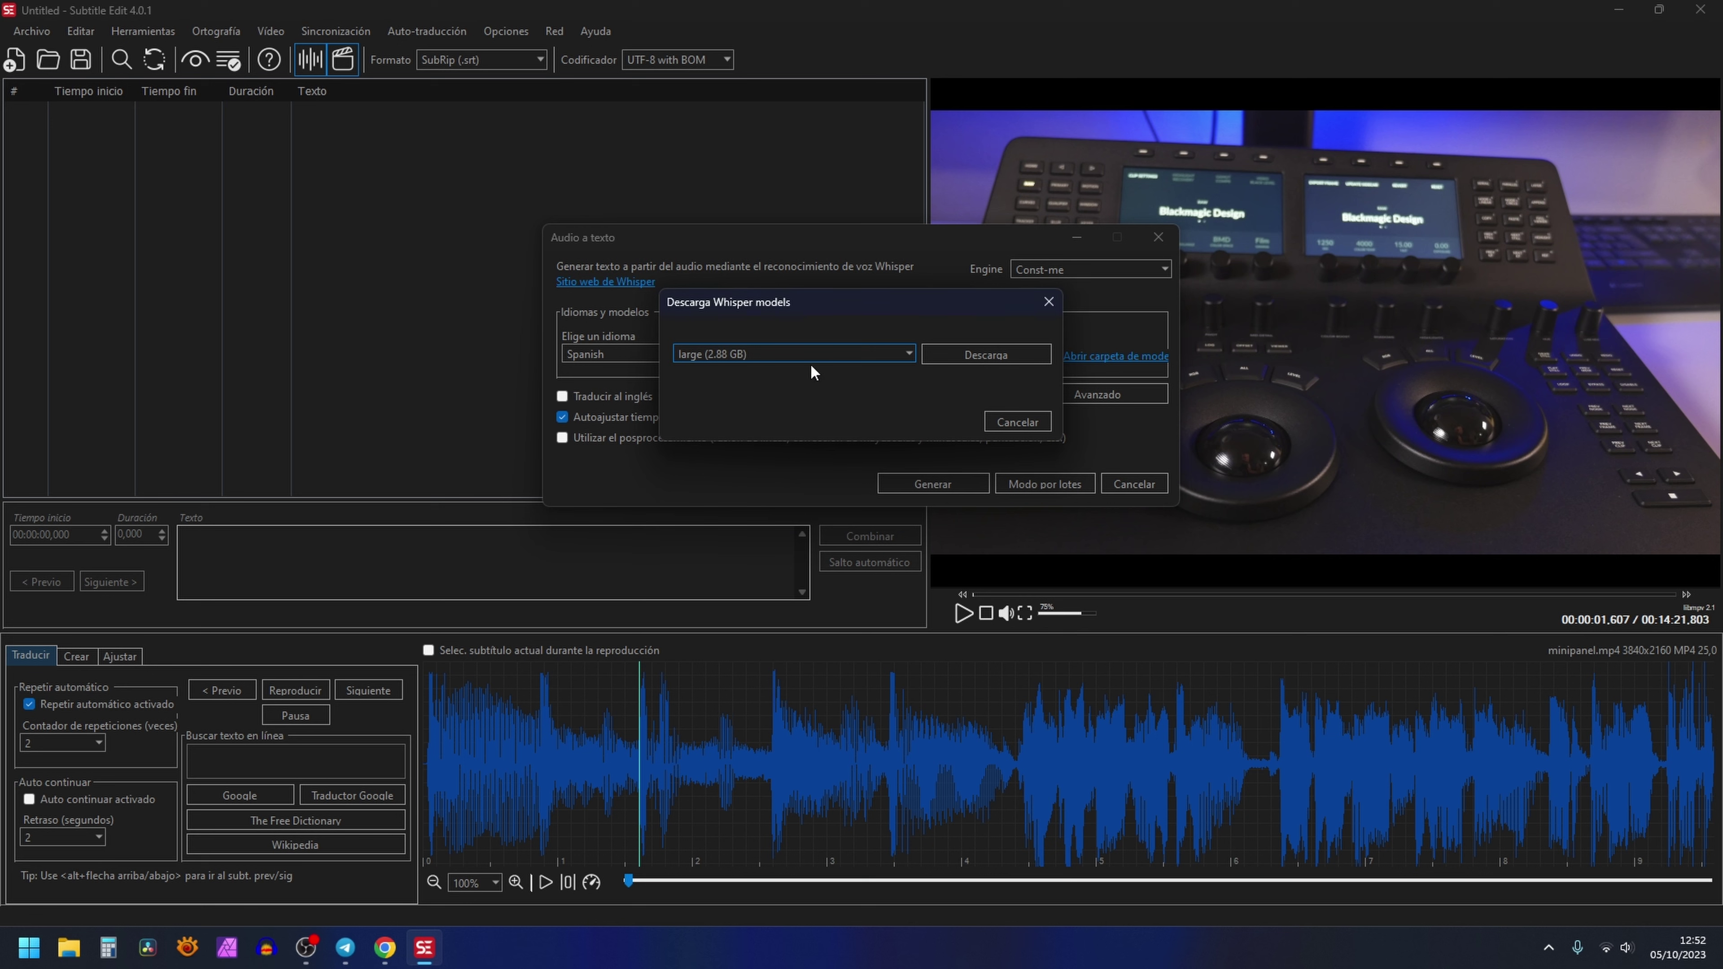
left_click(986, 355)
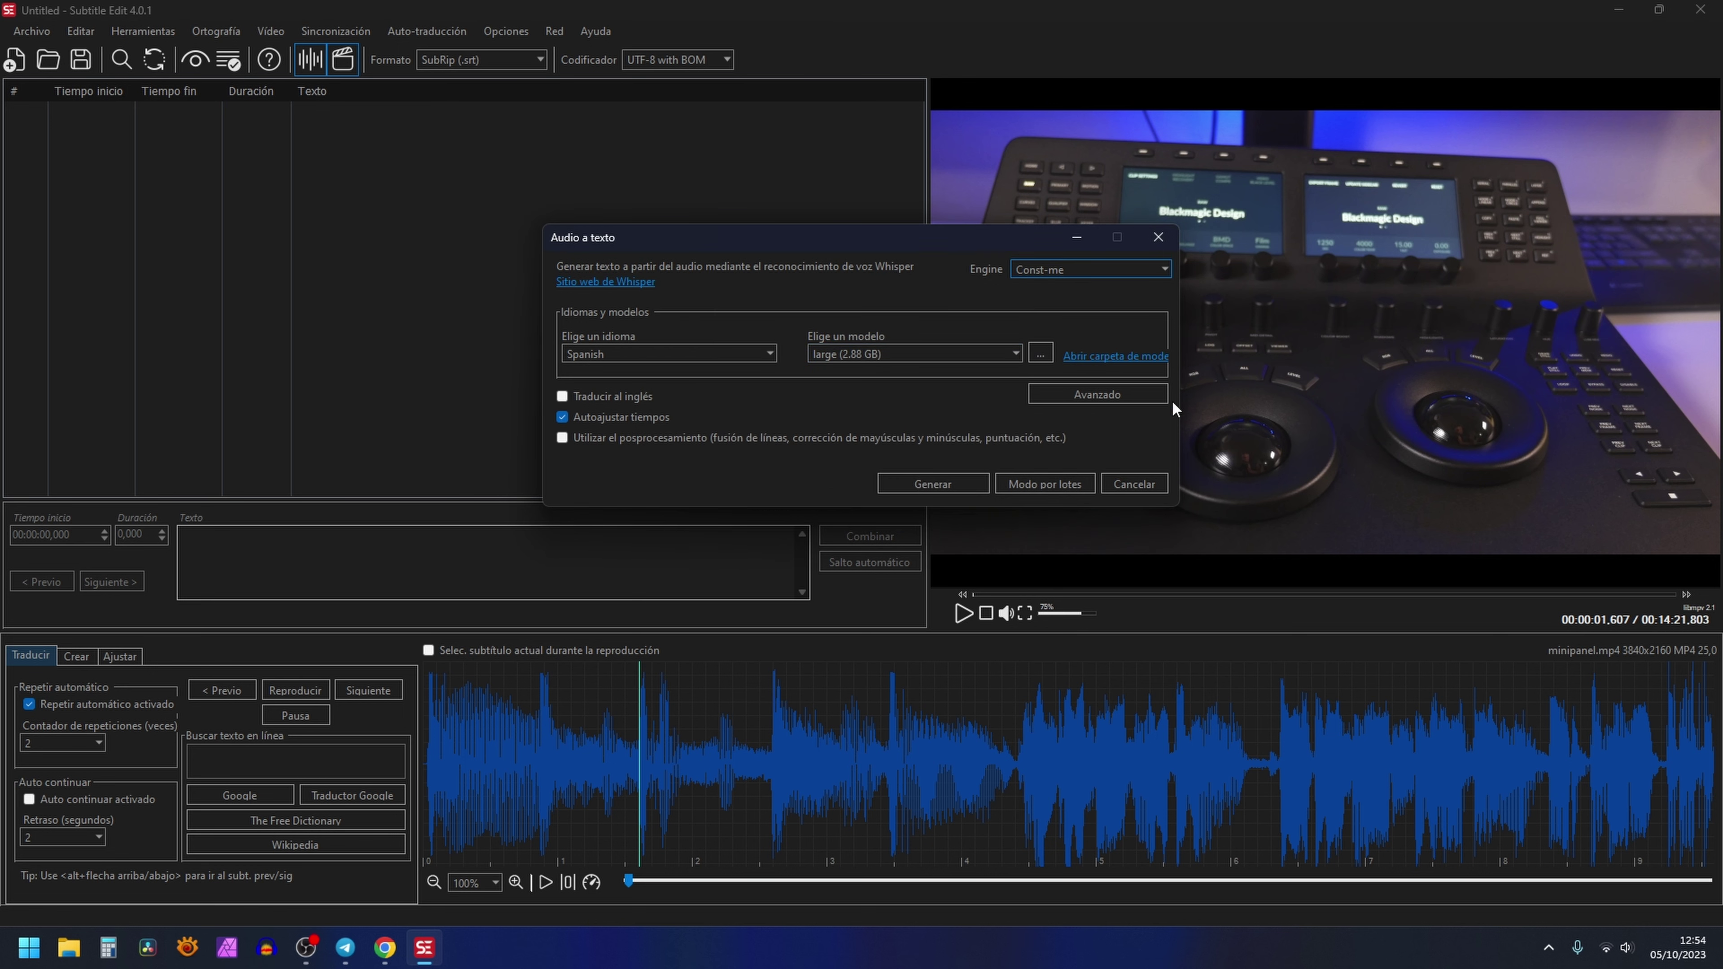
left_click(932, 483)
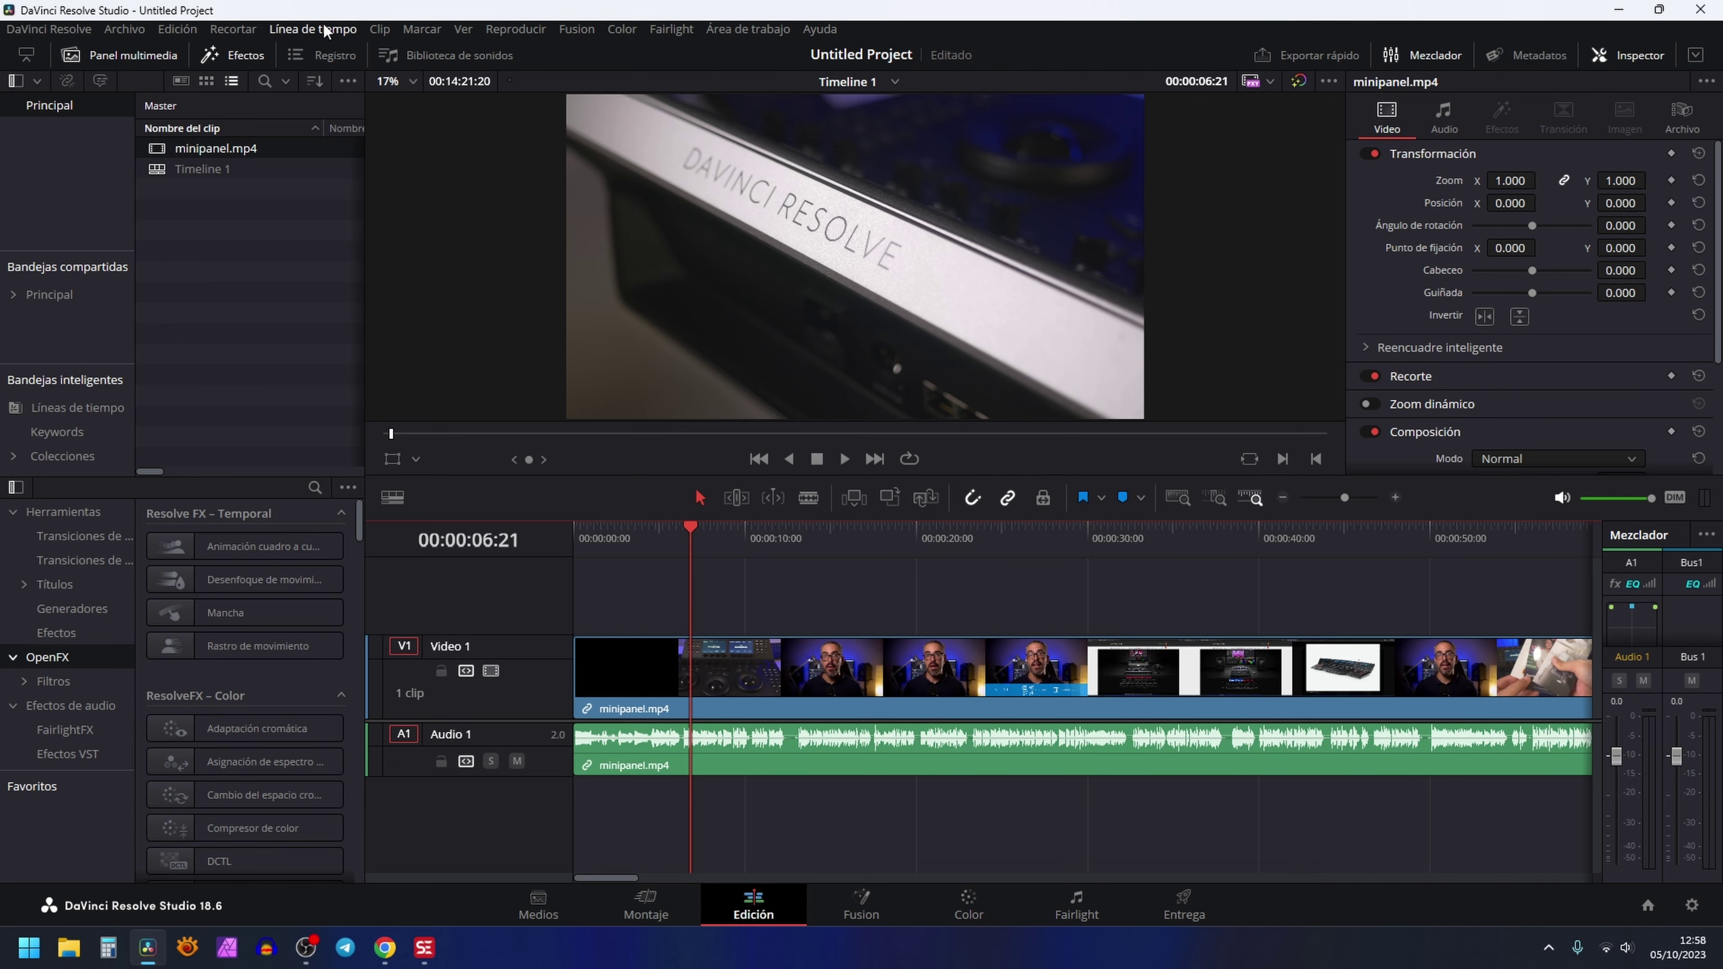
- In DaVinci Resolve, create subtitles from the audio of Timeline 1 with the language set to Español
left_click(313, 29)
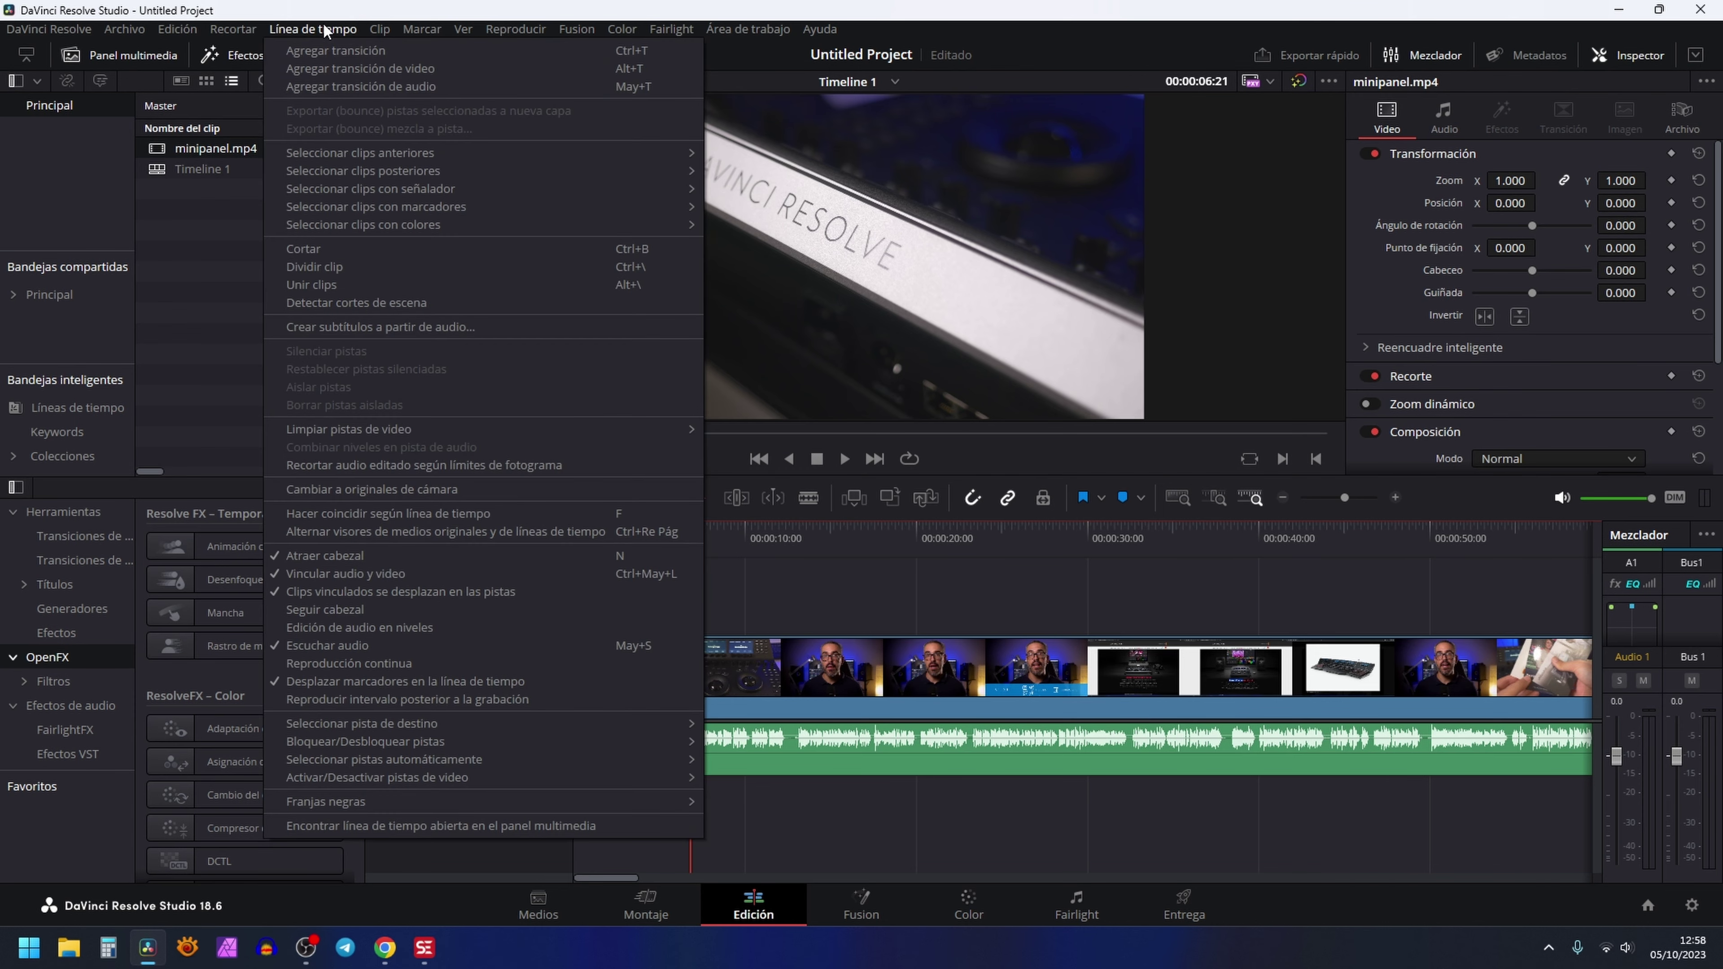
left_click(418, 330)
left_click(915, 378)
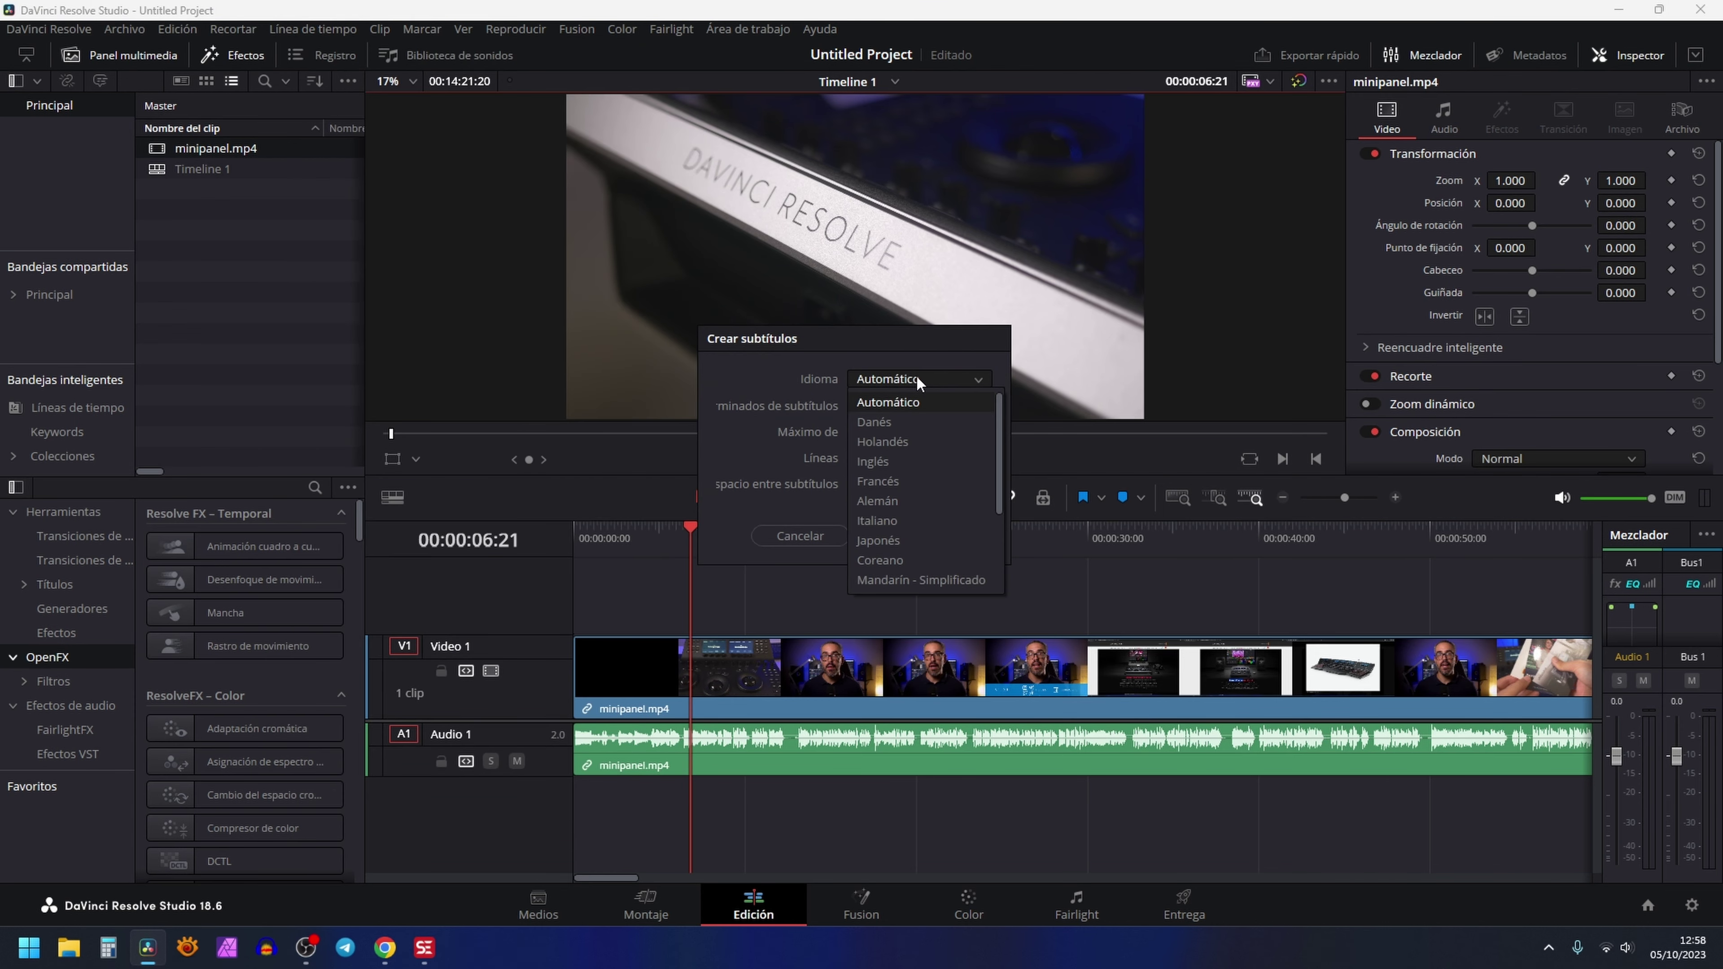
scroll(901, 528, "down", 1)
left_click(915, 560)
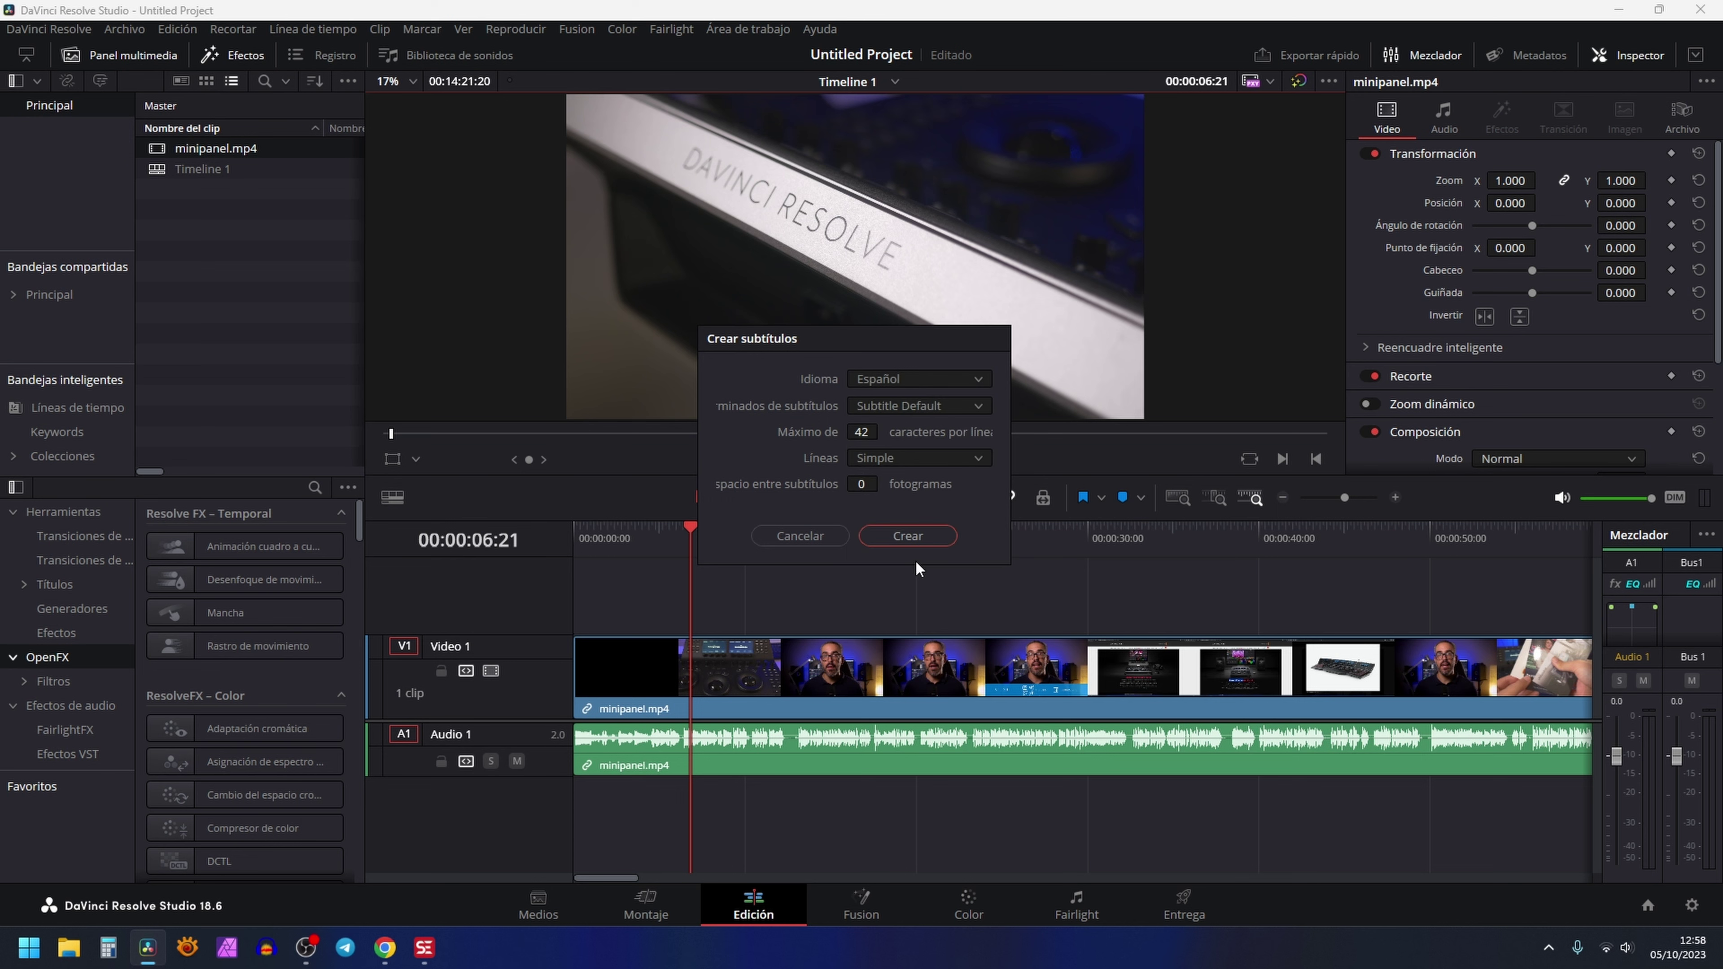
left_click(920, 537)
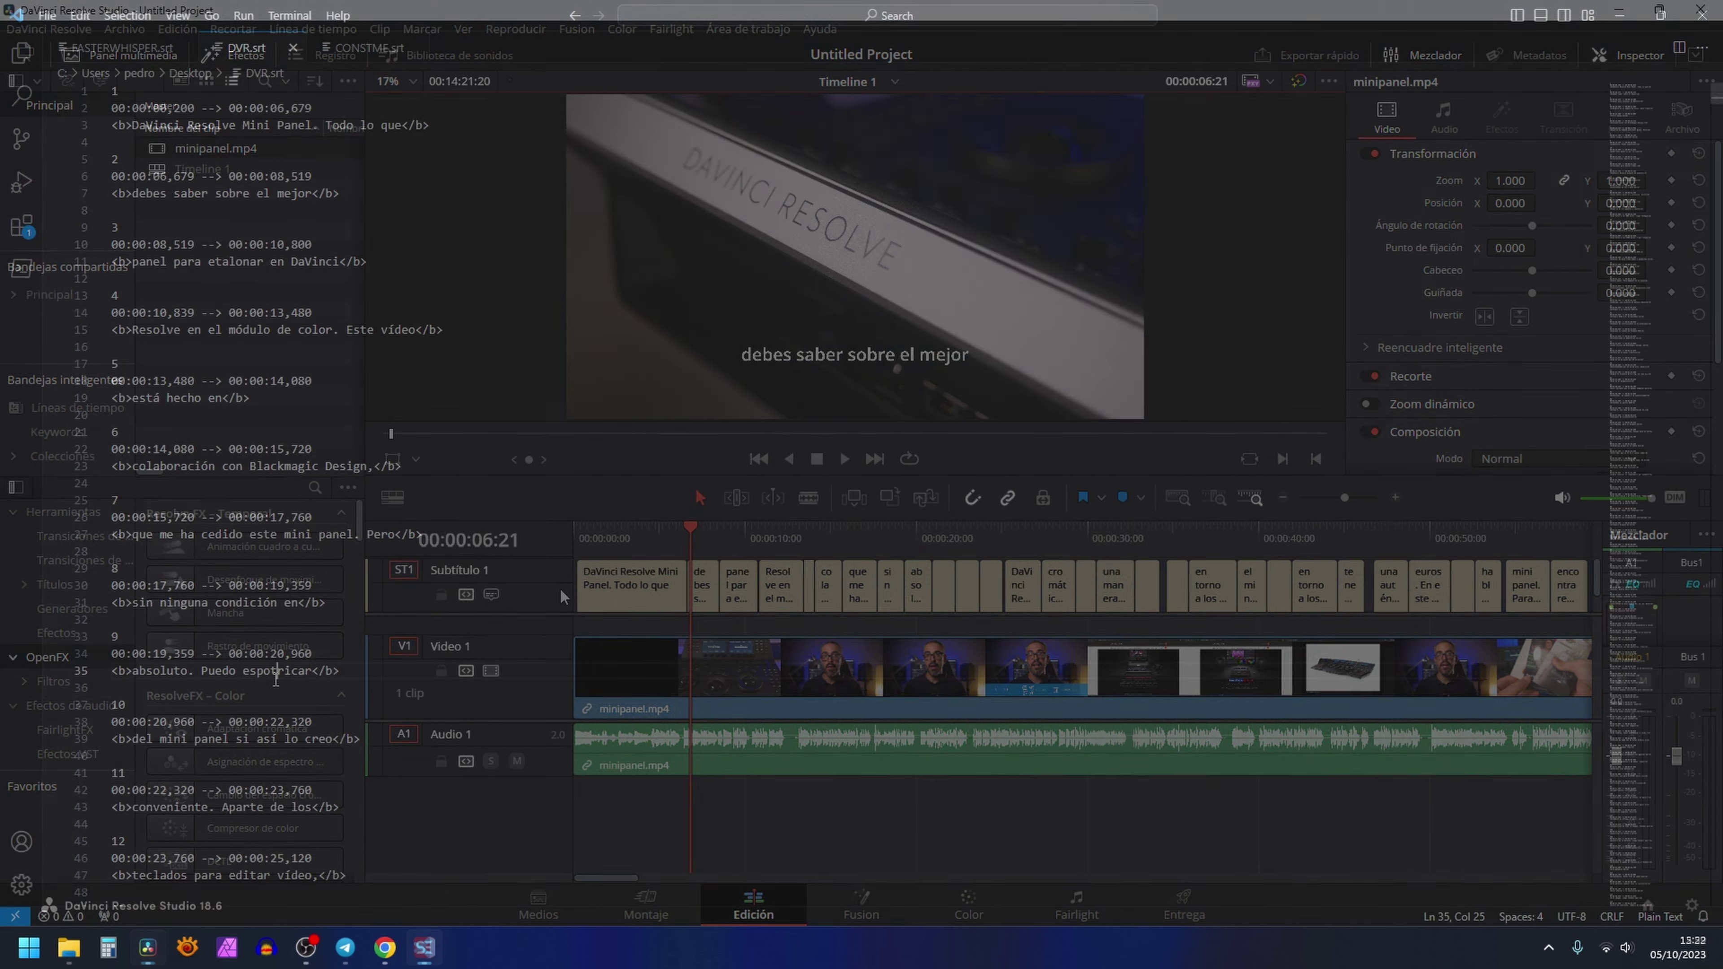
- In Visual Studio Code, compare the verb after "Puedo" in DVR.srt with the same word in FASTERWHISPER.srt
double_click(275, 670)
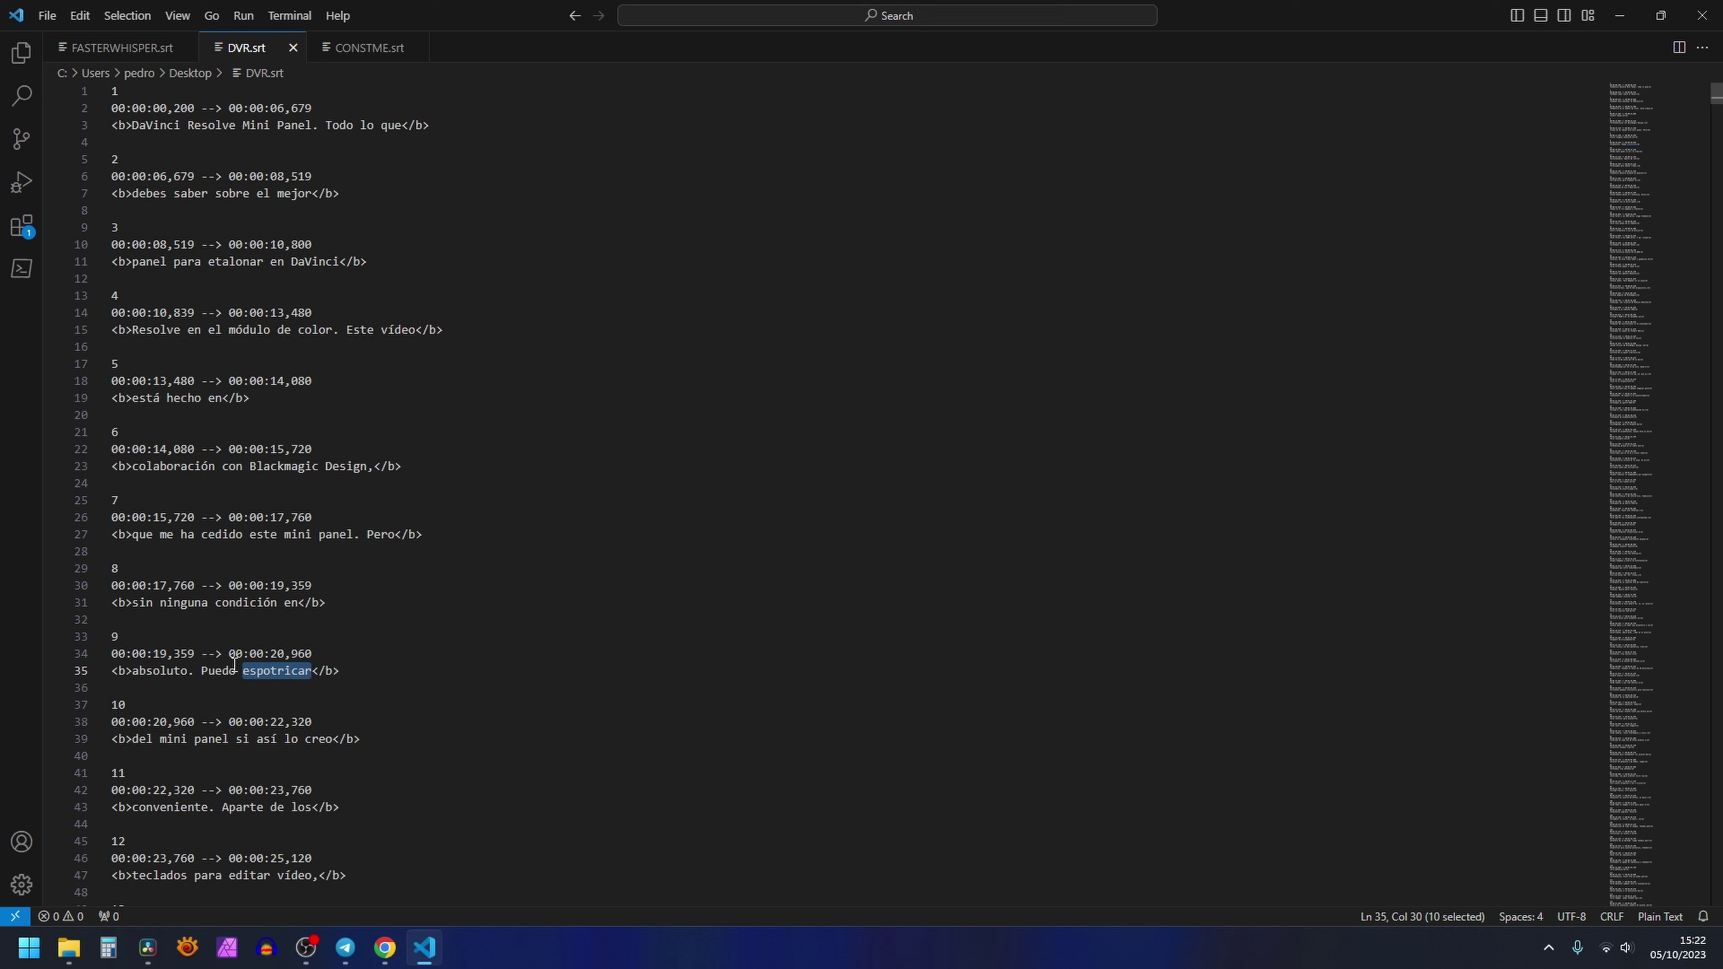
key("ctrl+Tab")
double_click(180, 518)
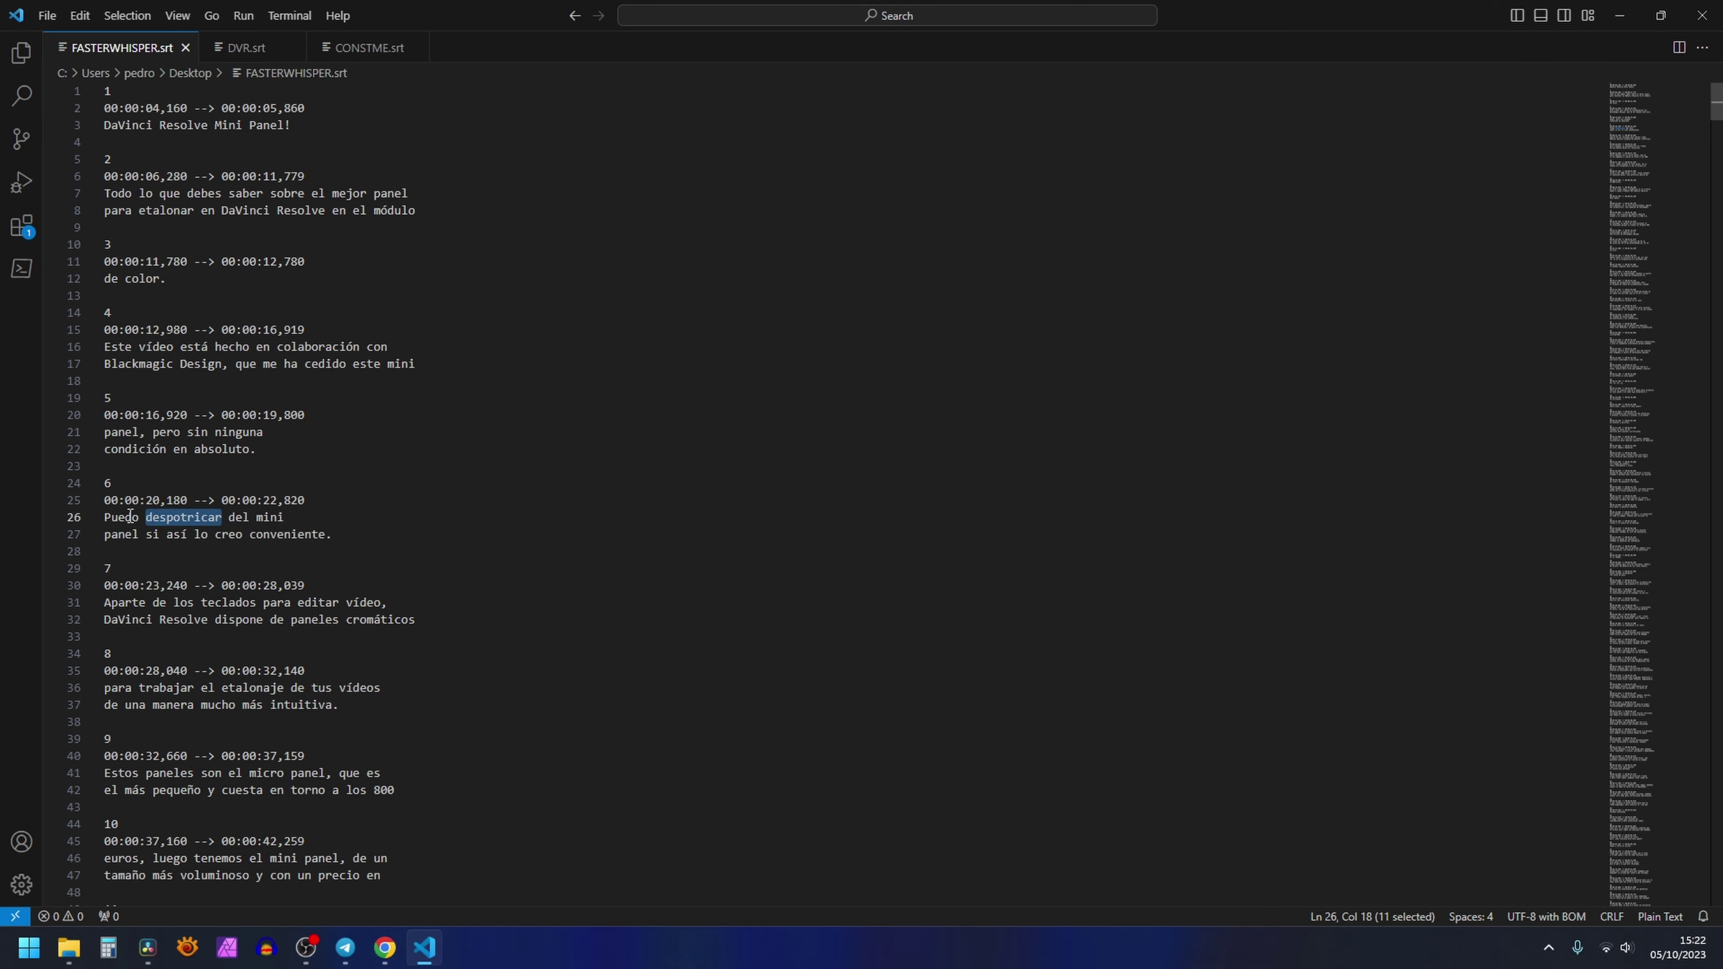
- Compare the phrase about the Studio licence and USB connector in CONSTME.srt and DVR.srt
left_click(248, 48)
key("ctrl+Page_Down")
left_click_drag(137, 746, 406, 749)
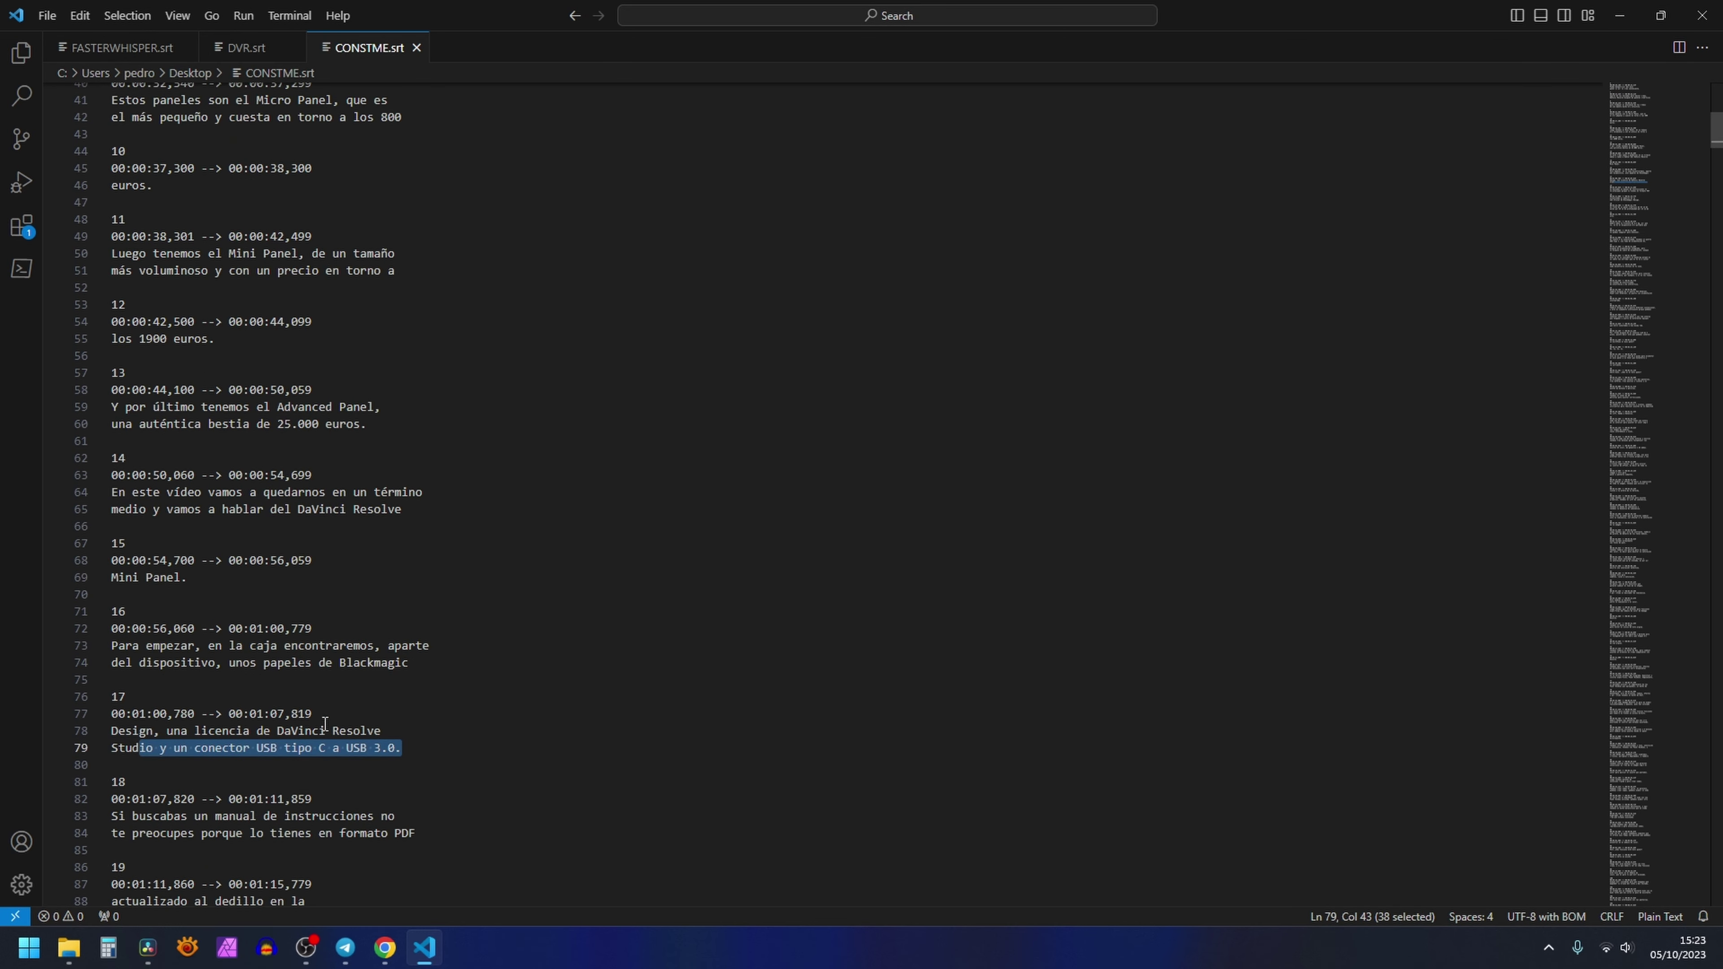
key("ctrl+Page_Up")
left_click_drag(133, 670, 249, 745)
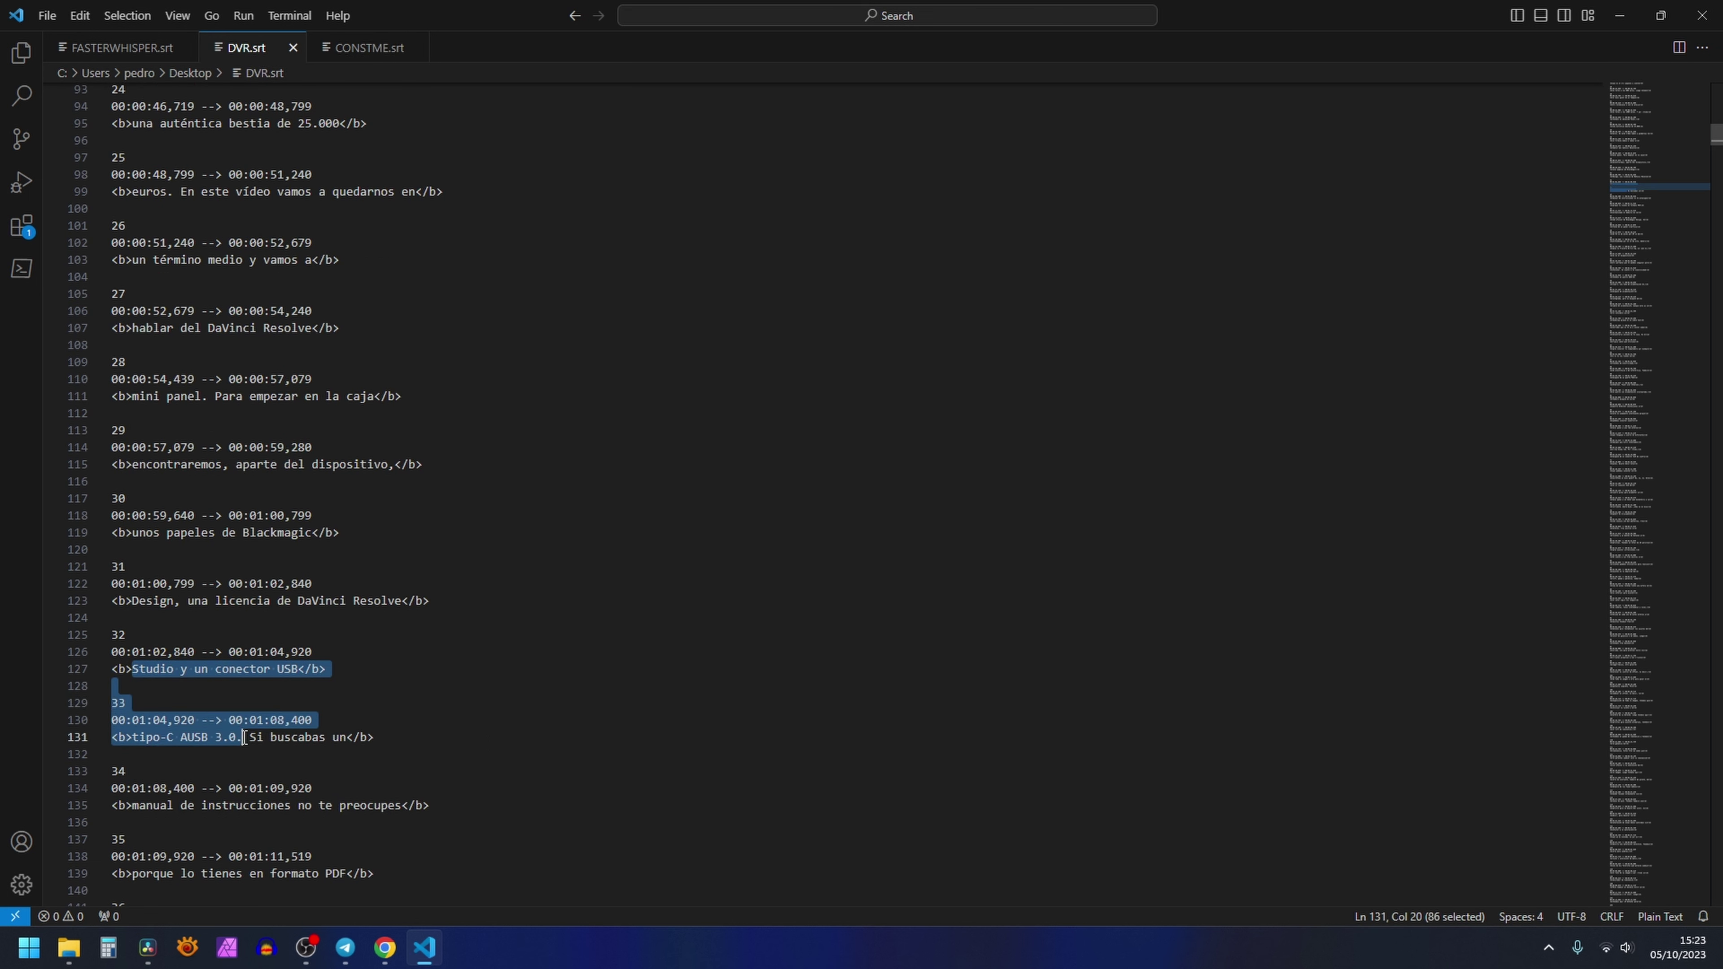
- Compare the closing subtitles and the question about the Mini Panel in FASTERWHISPER.srt and CONSTME.srt
key("ctrl+Page_Up")
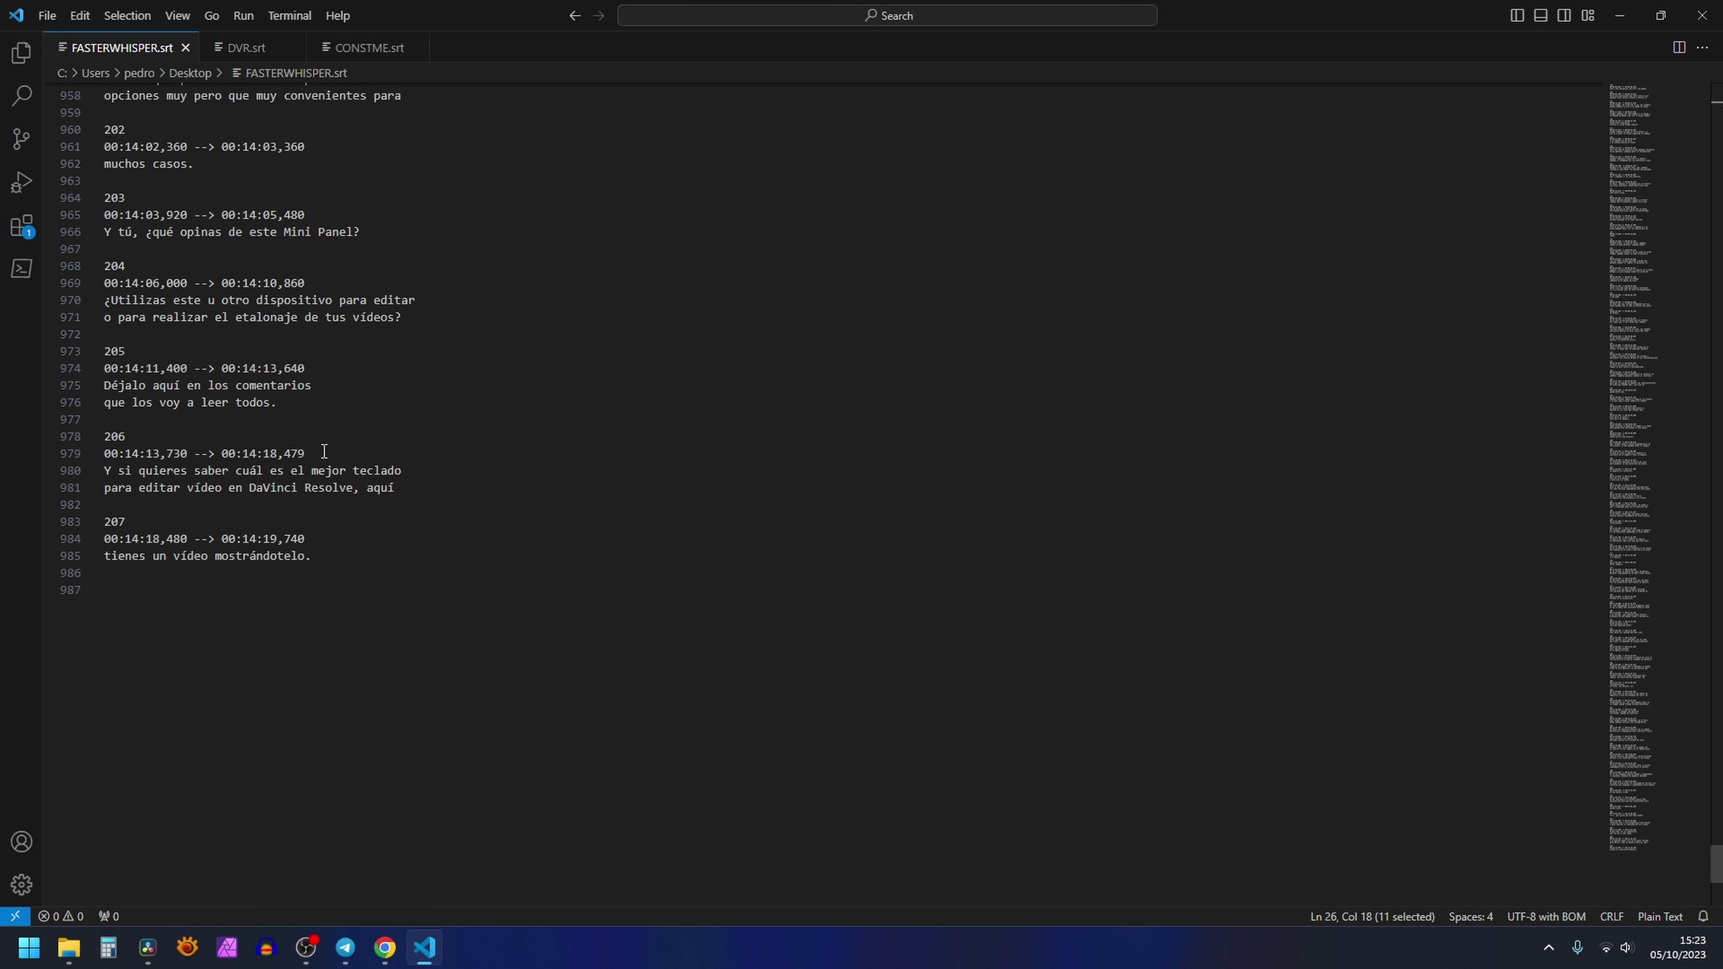
left_click_drag(105, 437, 521, 560)
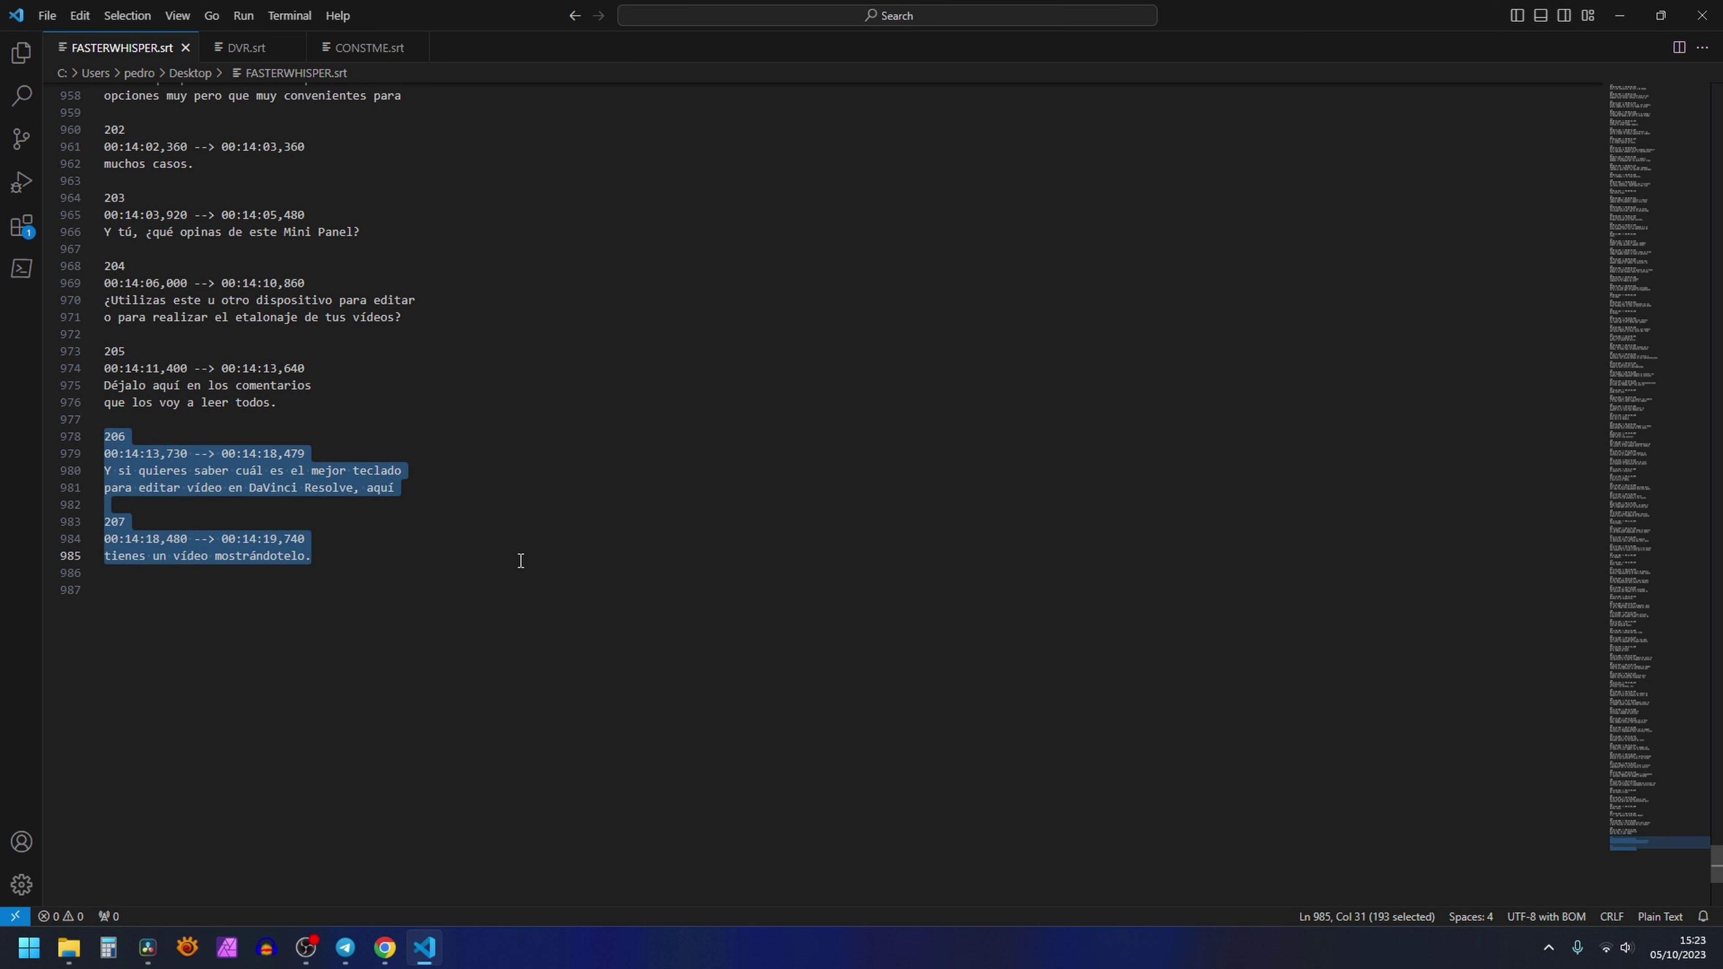
key("ctrl+Page_Up")
left_click_drag(112, 523, 258, 682)
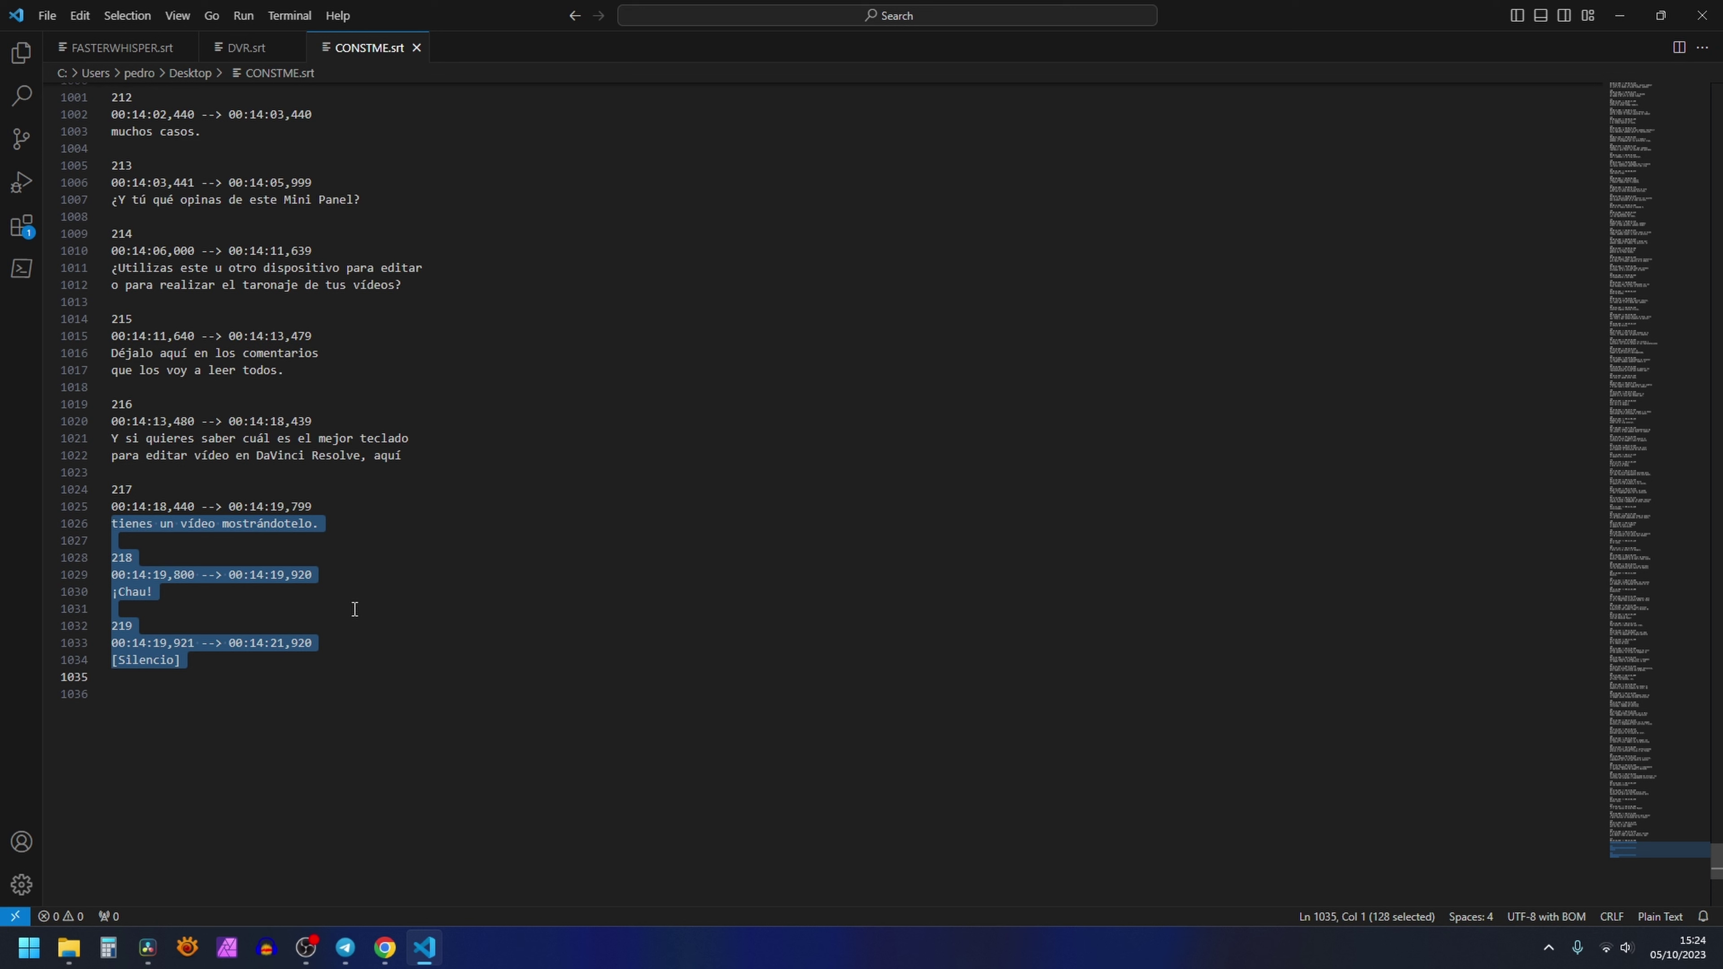
left_click_drag(111, 425, 360, 426)
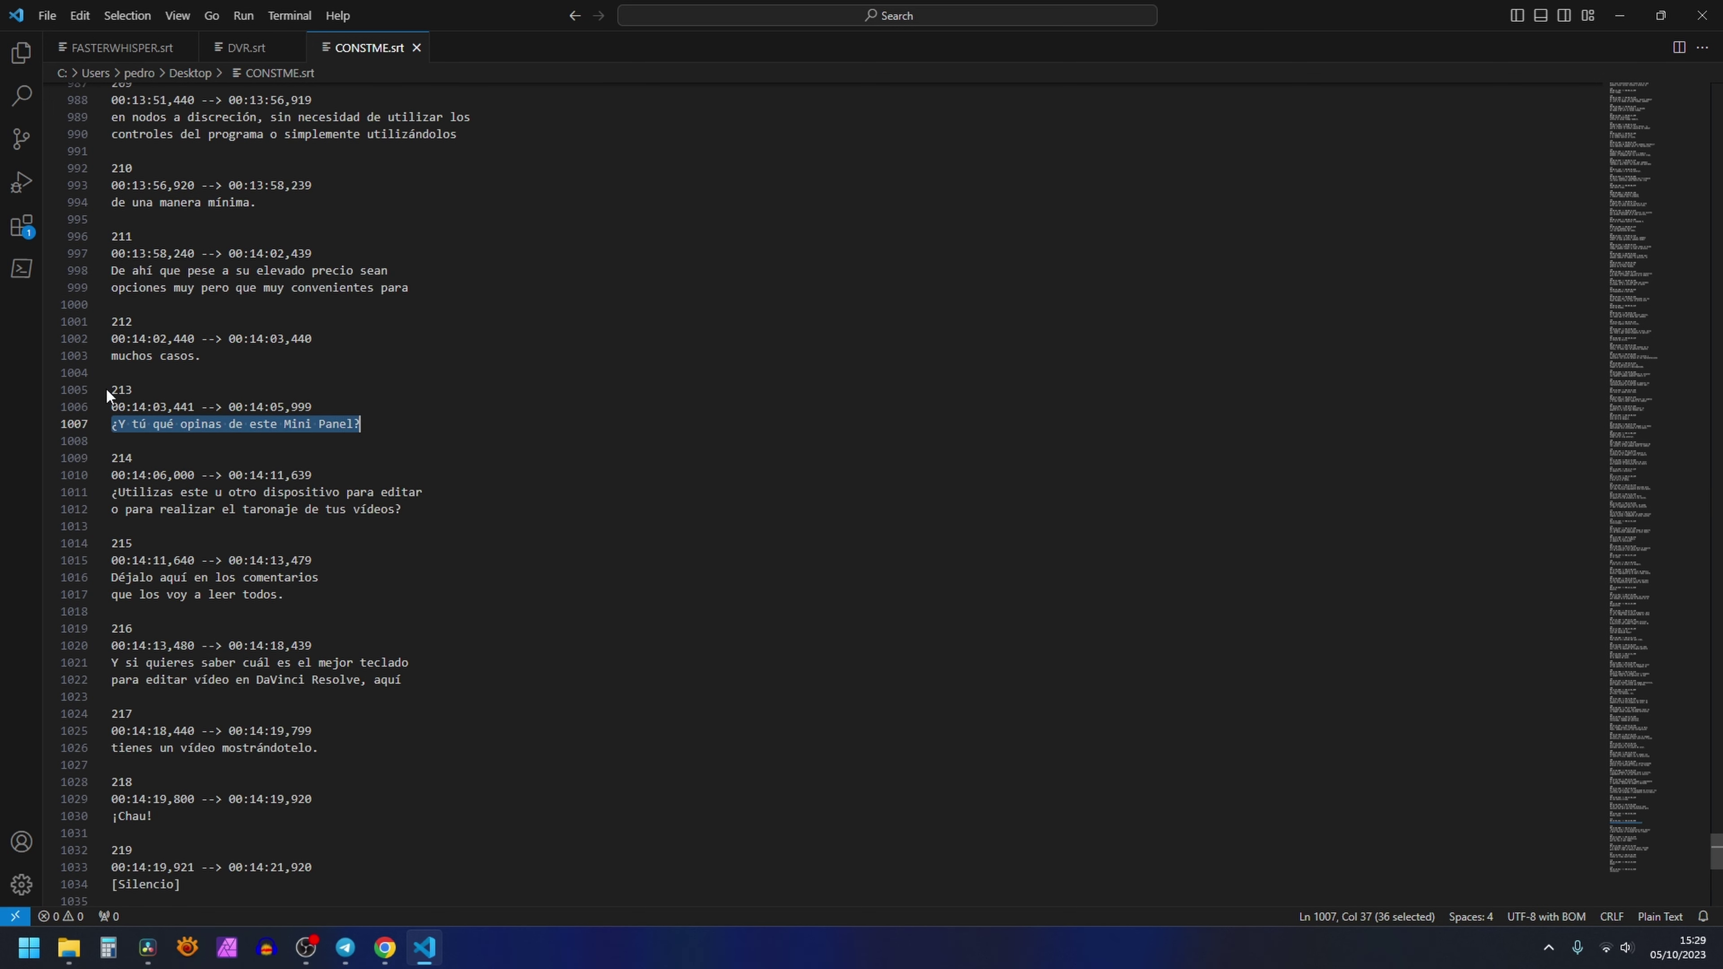
left_click(146, 48)
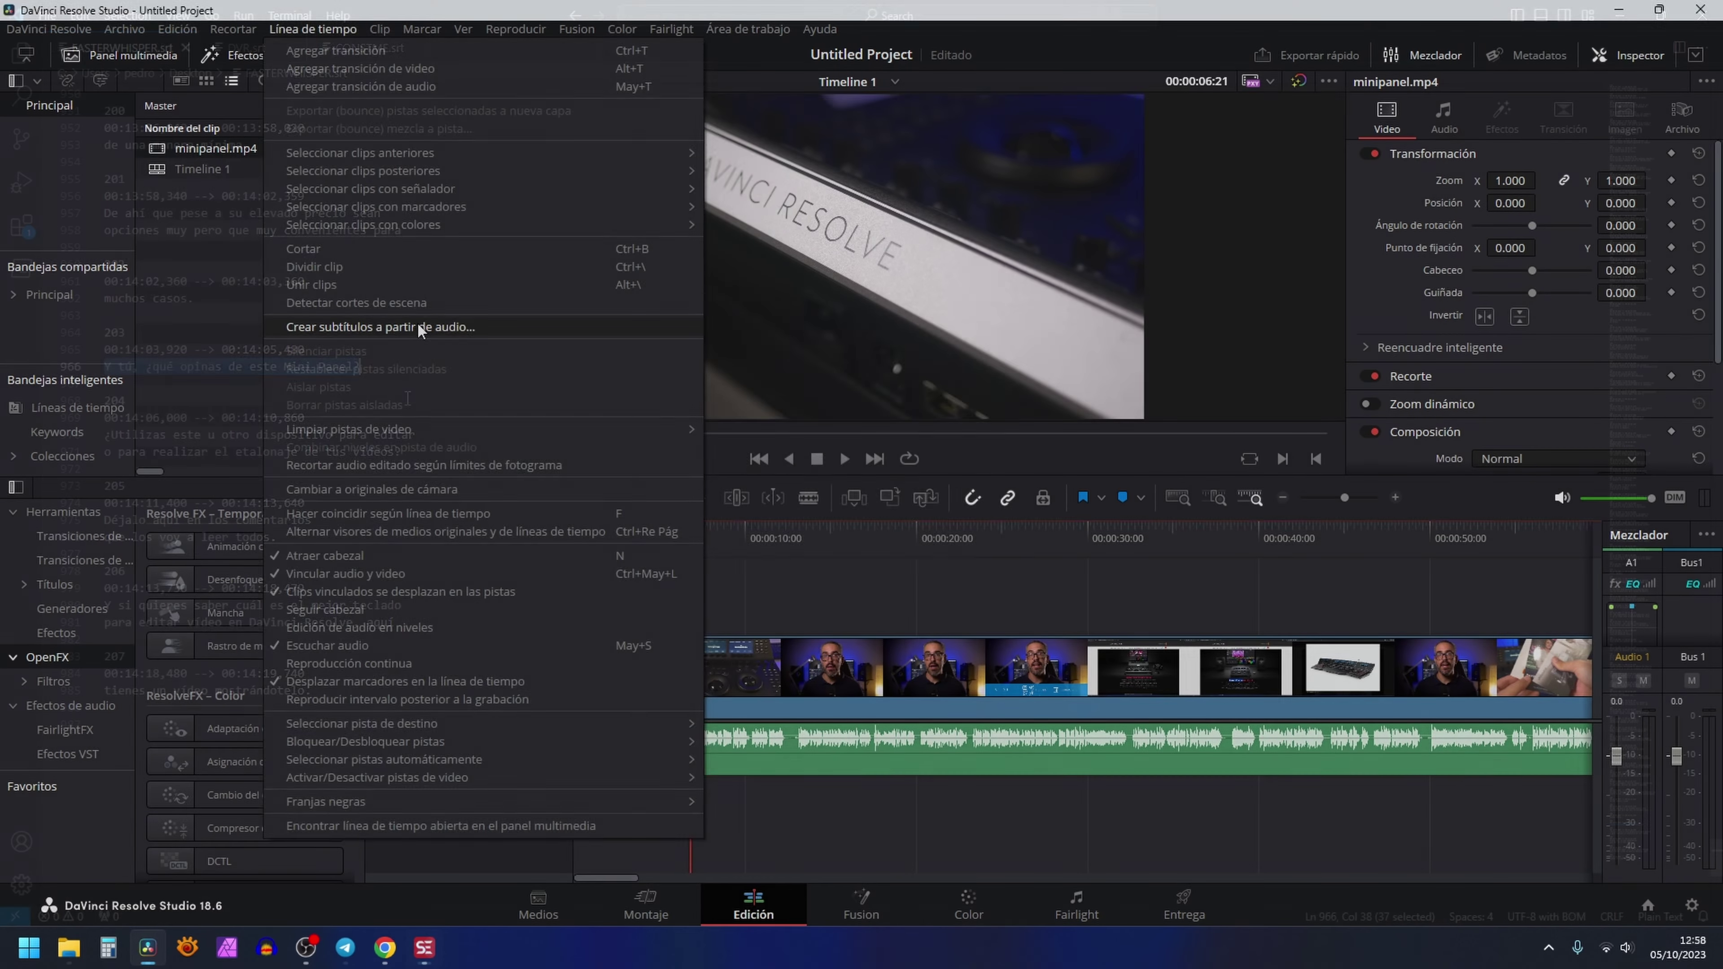
- Switch back to DaVinci Resolve and run subtitle creation from the timeline audio again in Spanish
left_click(417, 324)
left_click(919, 378)
scroll(901, 528, "down", 2)
left_click(908, 560)
left_click(921, 541)
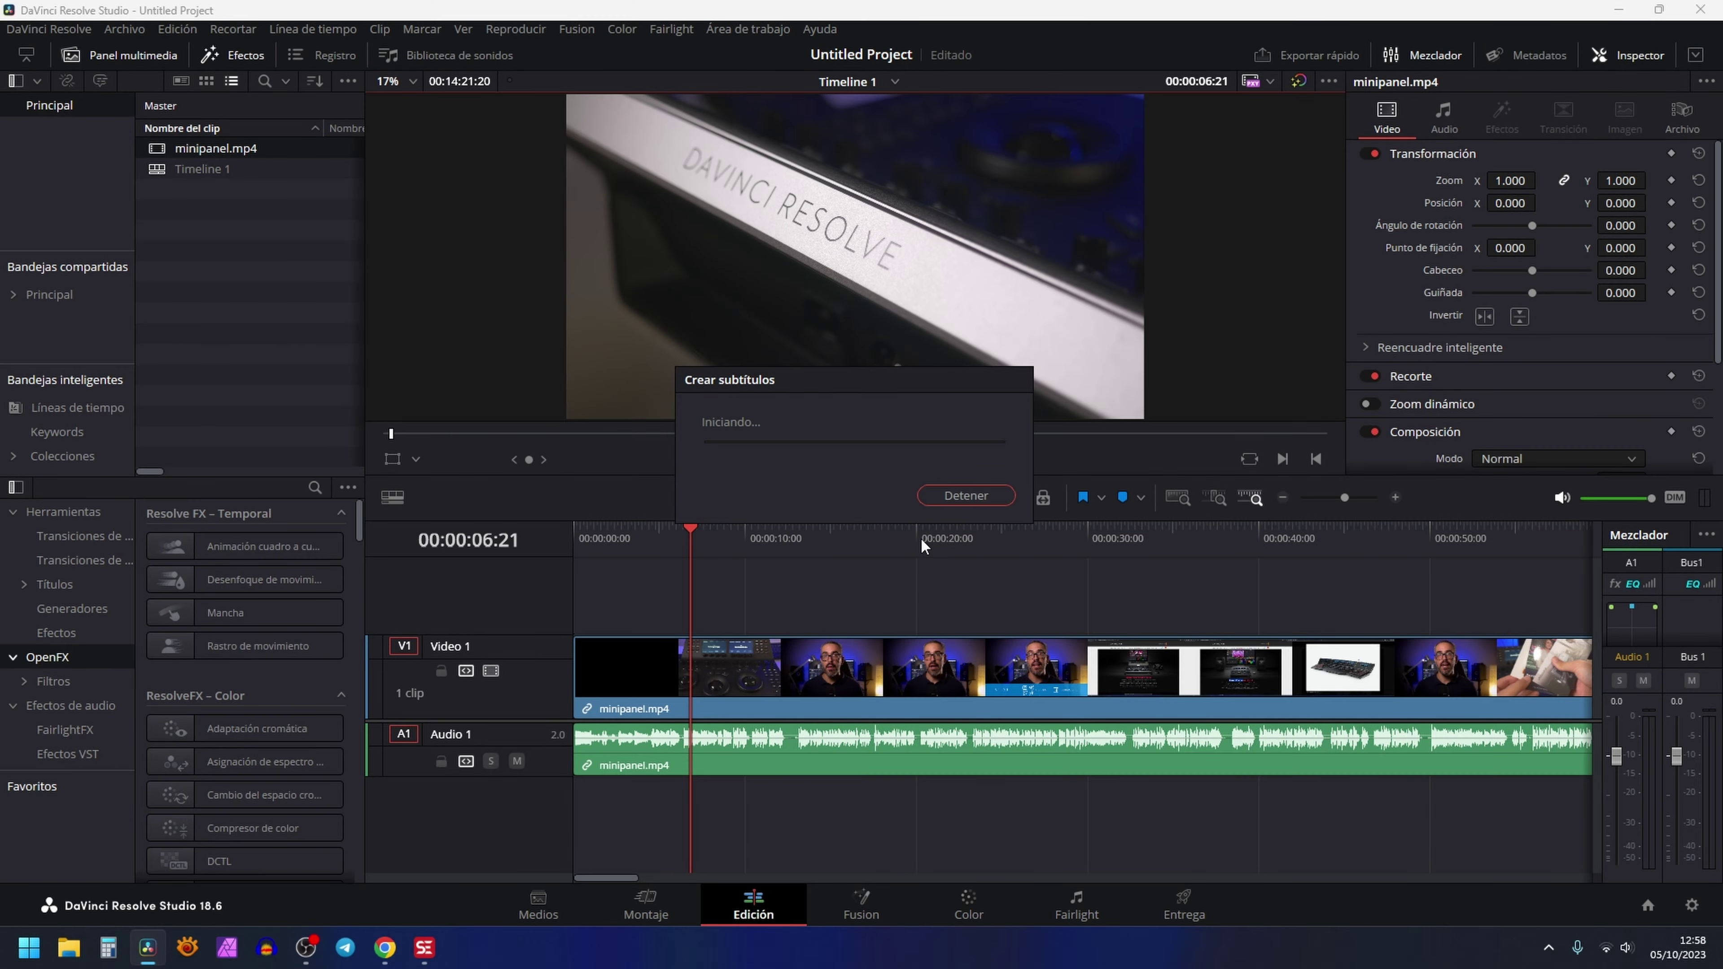